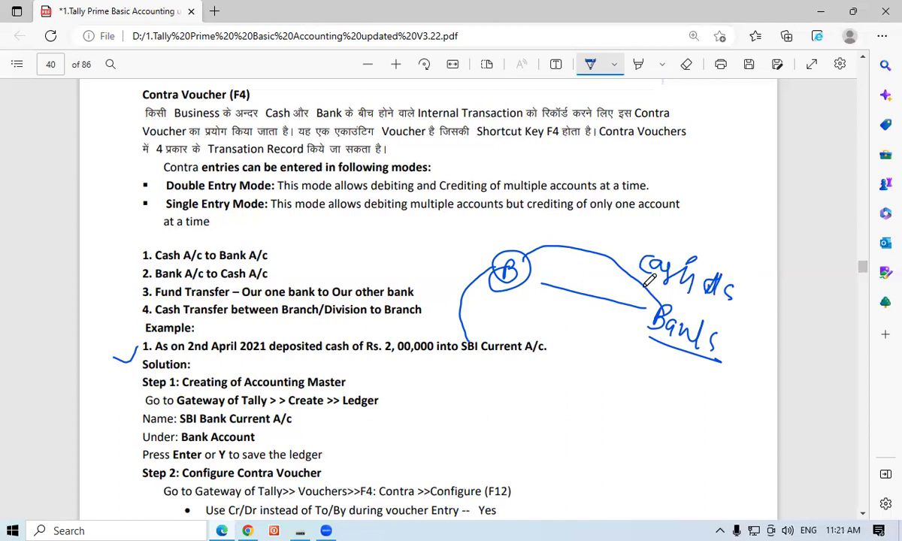
# Step: Annotate the handwritten Cash and Banks sketch with the pen, adding "A/c", underlines, and circled R and P branches with short notes
pyautogui.moveTo(722, 353); pyautogui.dragTo(750, 375)
pyautogui.moveTo(672, 352); pyautogui.dragTo(755, 383)
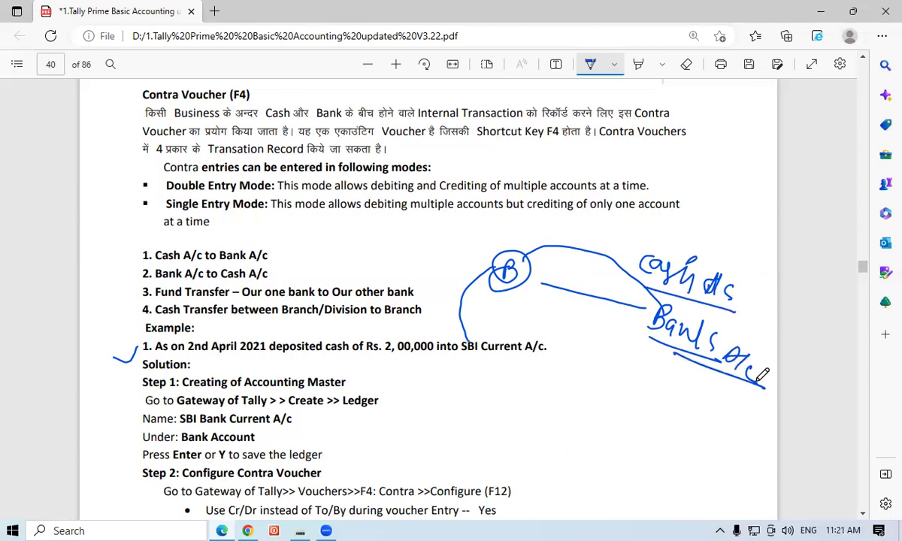
pyautogui.moveTo(666, 350); pyautogui.dragTo(645, 410)
pyautogui.moveTo(655, 216)
pyautogui.mouseDown()
pyautogui.moveTo(677, 239)
pyautogui.moveTo(695, 233)
pyautogui.moveTo(645, 249)
pyautogui.moveTo(662, 253)
pyautogui.moveTo(680, 221)
pyautogui.mouseUp()
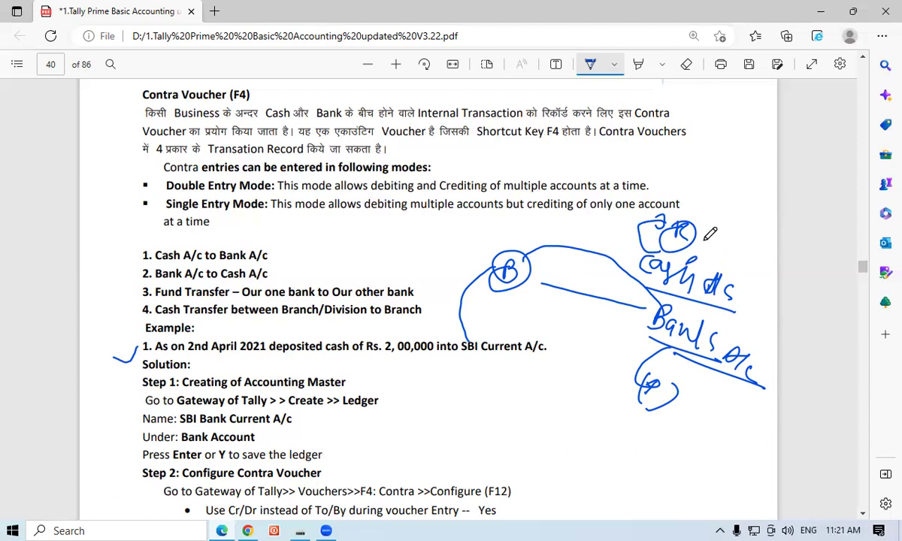
pyautogui.moveTo(699, 238); pyautogui.dragTo(746, 241)
pyautogui.moveTo(679, 400); pyautogui.dragTo(696, 397)
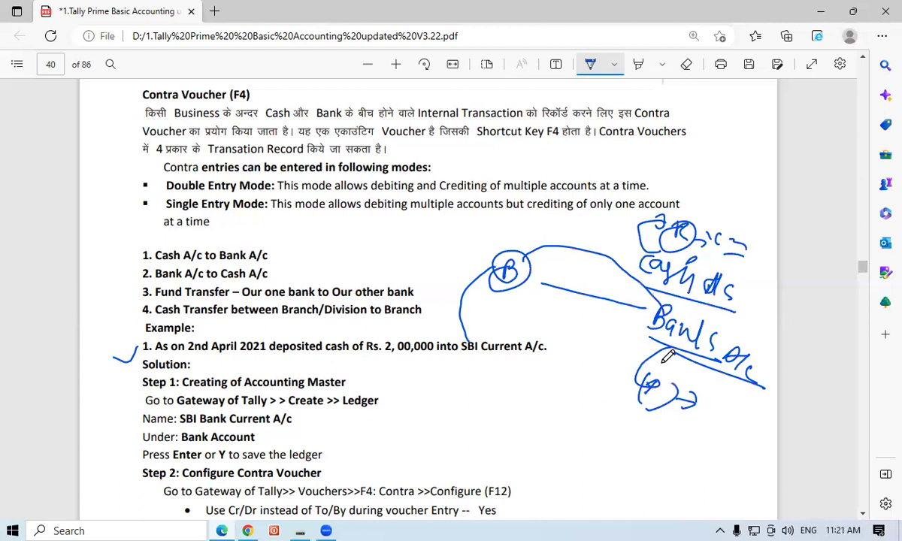
pyautogui.moveTo(699, 406)
pyautogui.mouseDown()
pyautogui.moveTo(736, 418)
pyautogui.moveTo(743, 430)
pyautogui.mouseUp()
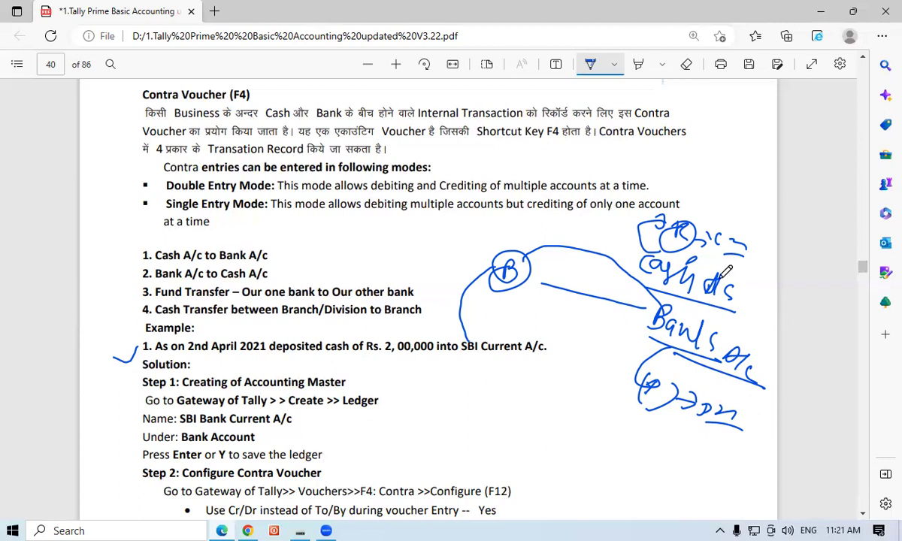
# Step: Erase all the handwritten pen marks around the Contra Voucher notes on page 40
pyautogui.click(686, 64)
pyautogui.moveTo(584, 277)
pyautogui.mouseDown()
pyautogui.moveTo(469, 248)
pyautogui.moveTo(703, 243)
pyautogui.moveTo(442, 305)
pyautogui.moveTo(463, 274)
pyautogui.moveTo(637, 370)
pyautogui.moveTo(603, 366)
pyautogui.moveTo(688, 393)
pyautogui.moveTo(640, 385)
pyautogui.moveTo(695, 372)
pyautogui.moveTo(596, 353)
pyautogui.moveTo(699, 354)
pyautogui.moveTo(710, 330)
pyautogui.moveTo(669, 328)
pyautogui.moveTo(740, 382)
pyautogui.moveTo(675, 398)
pyautogui.mouseUp()
pyautogui.moveTo(175, 339); pyautogui.dragTo(117, 332)
pyautogui.moveTo(578, 220); pyautogui.dragTo(756, 239)
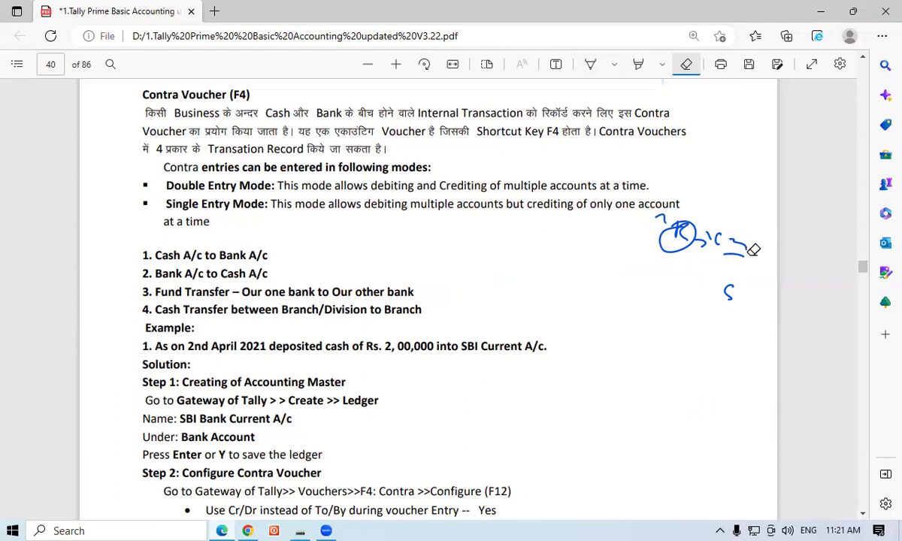
pyautogui.moveTo(680, 235)
pyautogui.mouseDown()
pyautogui.moveTo(661, 218)
pyautogui.moveTo(729, 246)
pyautogui.moveTo(724, 315)
pyautogui.mouseUp()
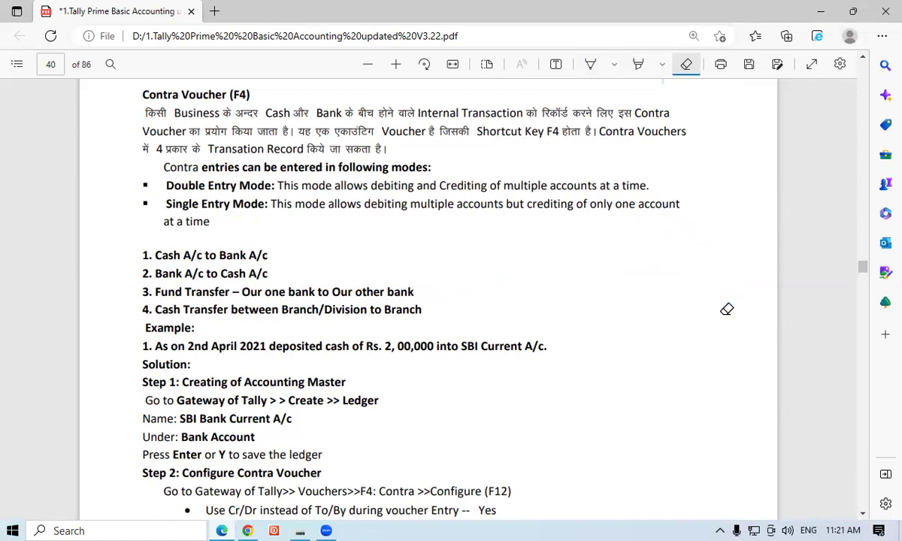
# Step: Switch to TallyPrime by launching it from the desktop, and continue in Educational Mode
pyautogui.press('super+d')
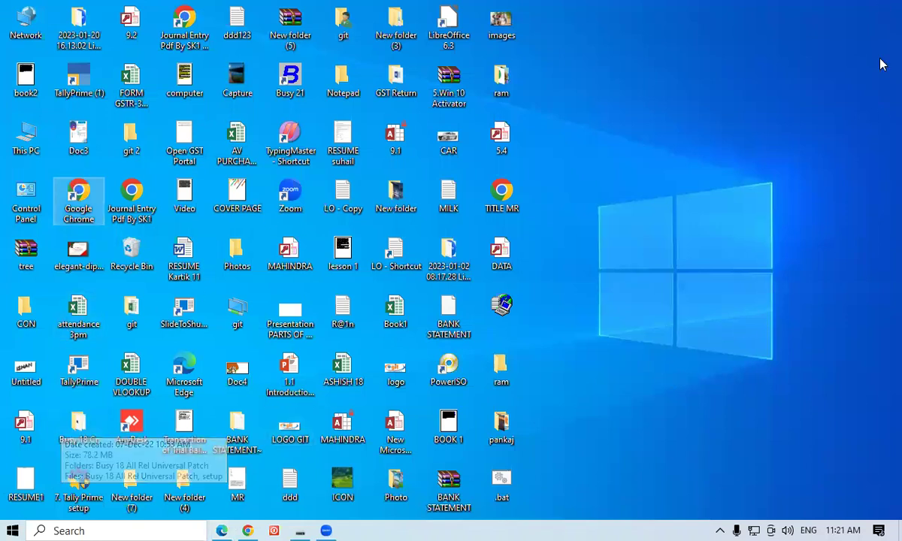
pyautogui.click(80, 78)
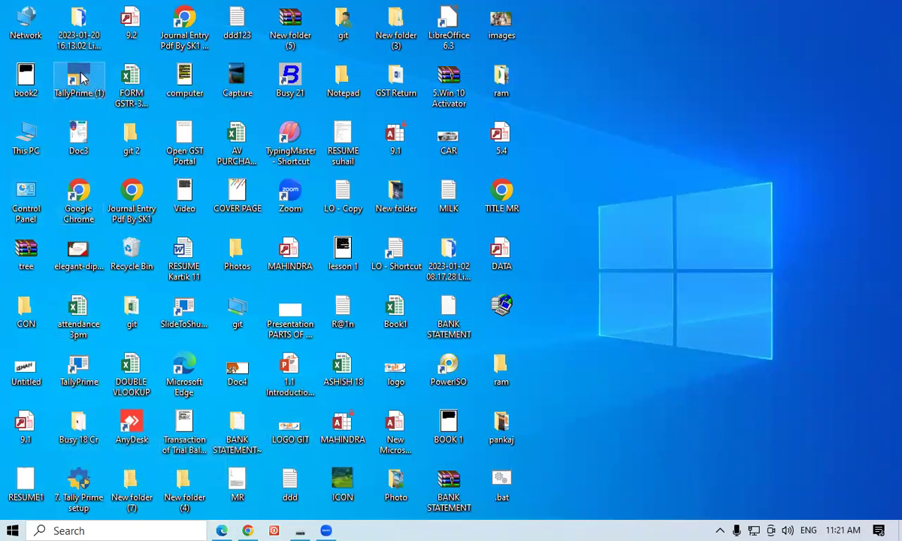
pyautogui.rightClick(83, 78)
pyautogui.click(113, 84)
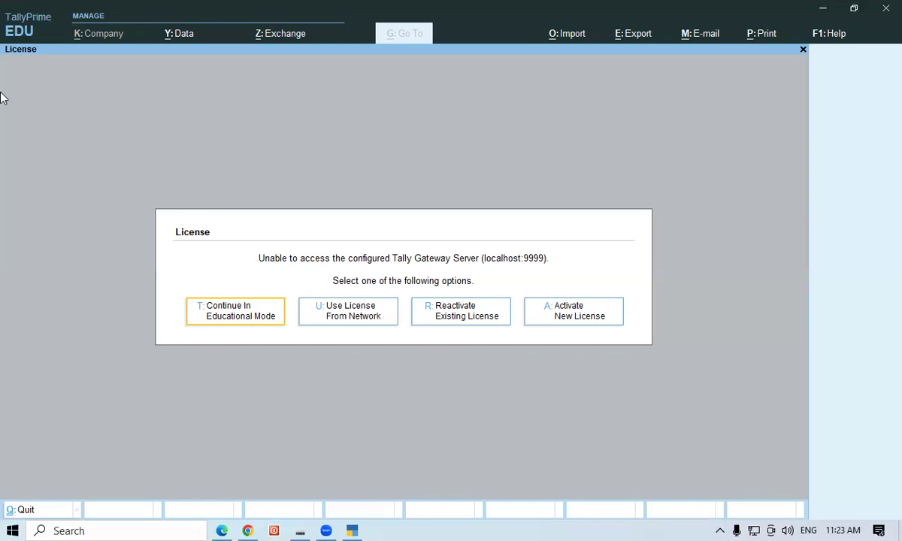
pyautogui.press('Return')
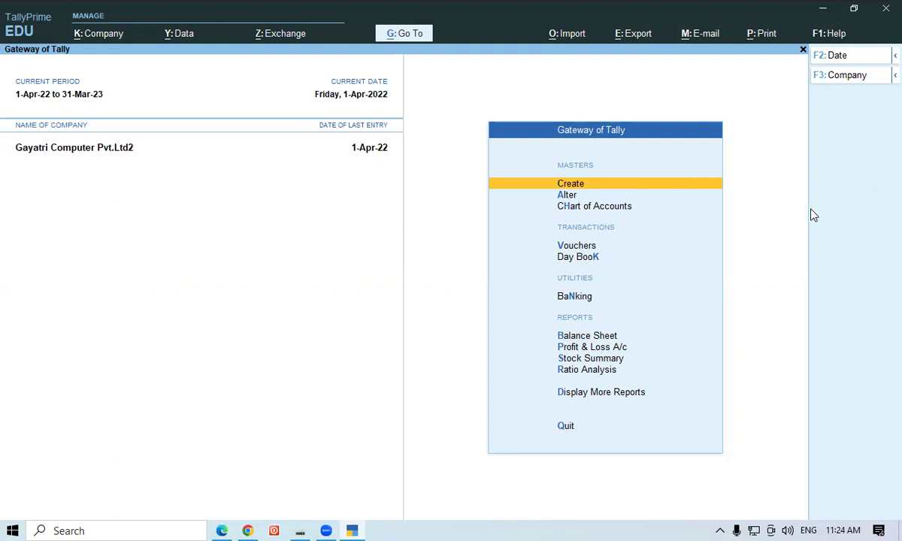
# Step: Open accounting voucher creation and change the voucher type to Contra
pyautogui.press('Down')
pyautogui.press('Down')
pyautogui.press('Down')
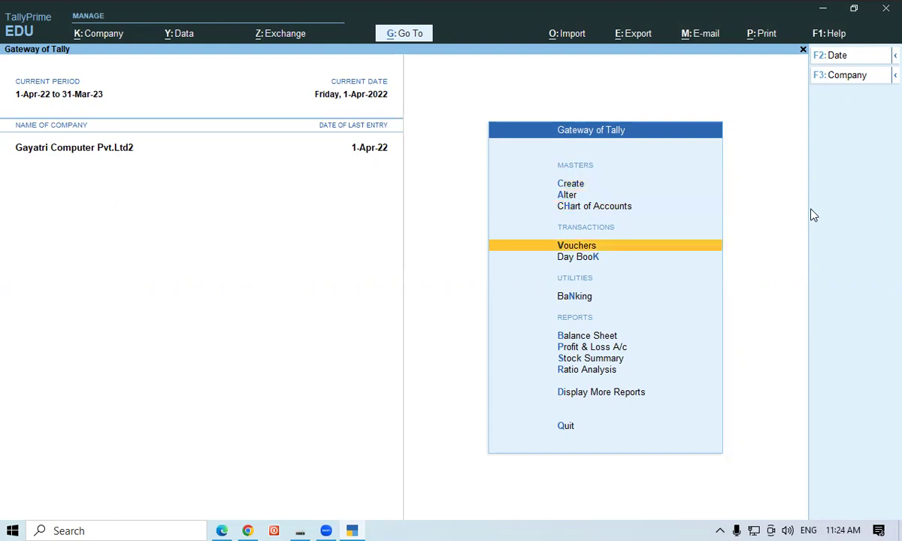
pyautogui.press('Return')
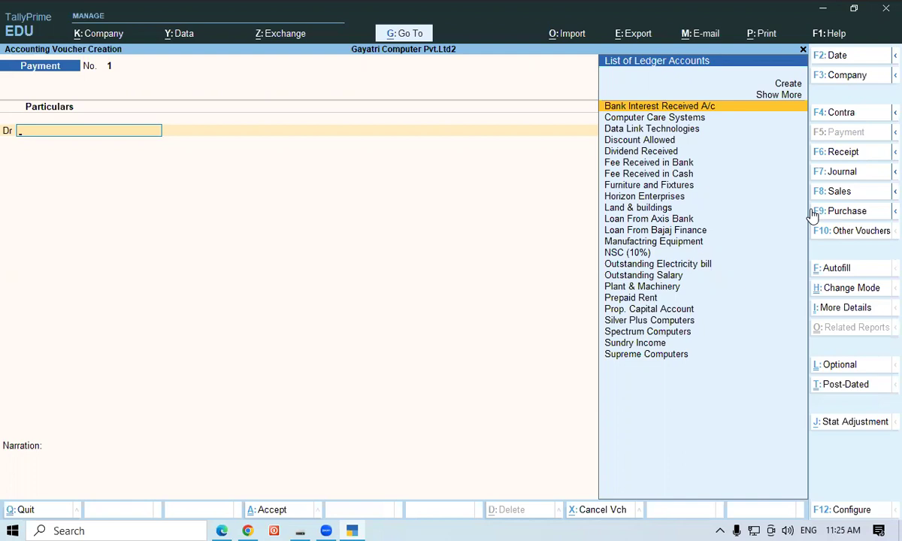
pyautogui.press('F4')
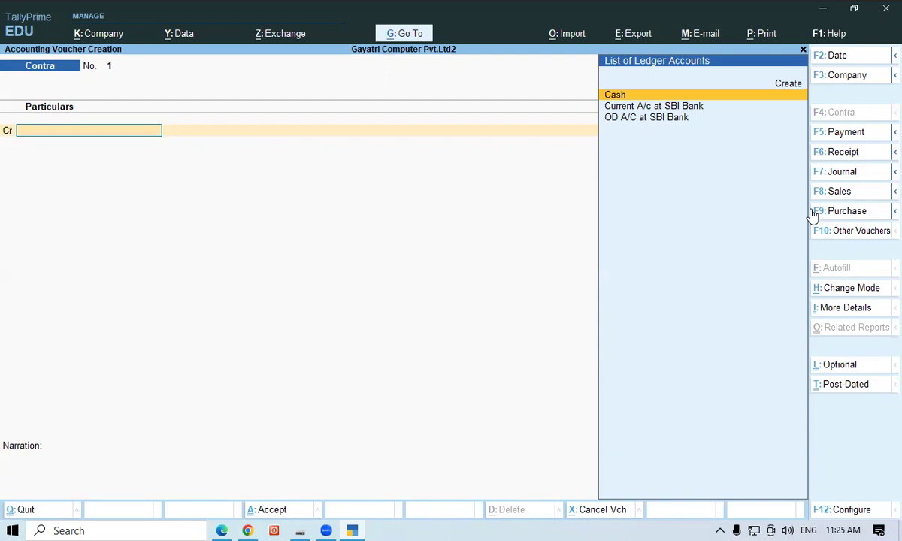
# Step: Compare the ledger lists of the Payment and Receipt vouchers with the Contra voucher's, ending on Contra
pyautogui.press('F5')
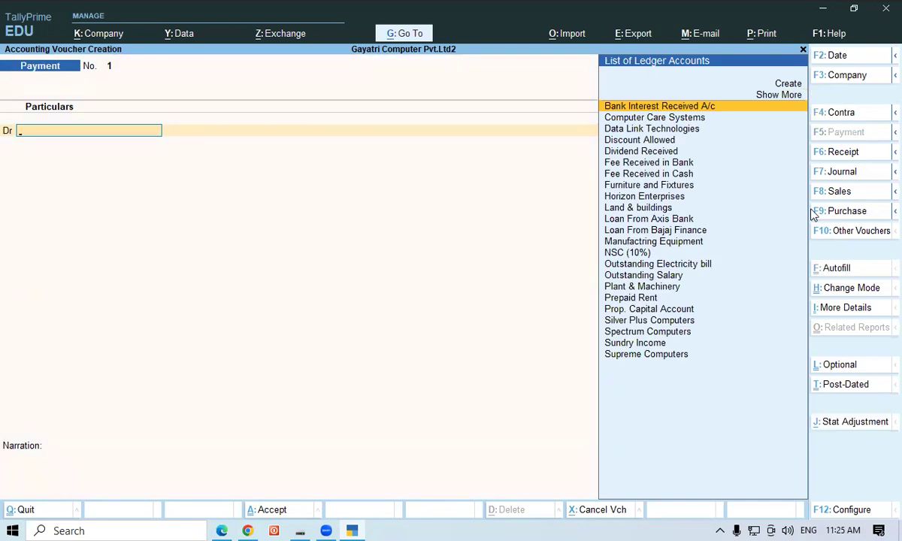
pyautogui.press('F6')
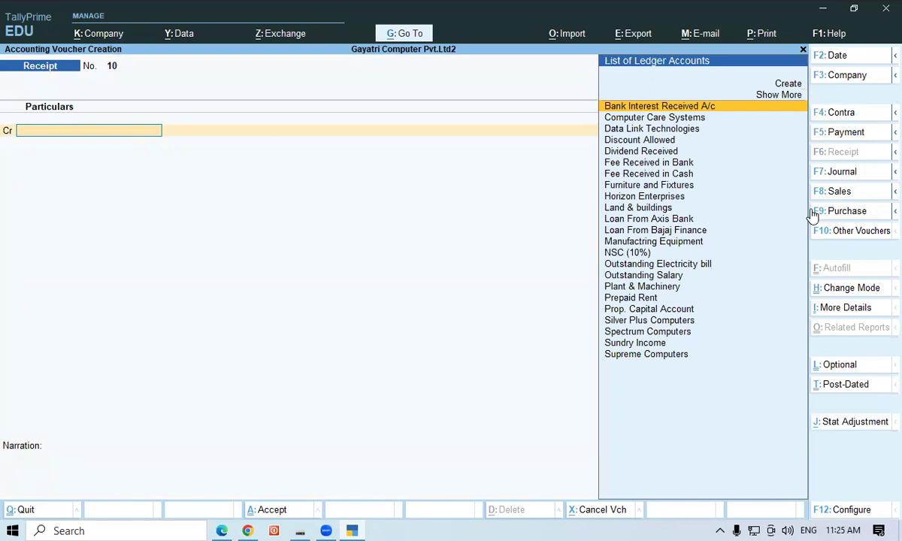
pyautogui.press('F4')
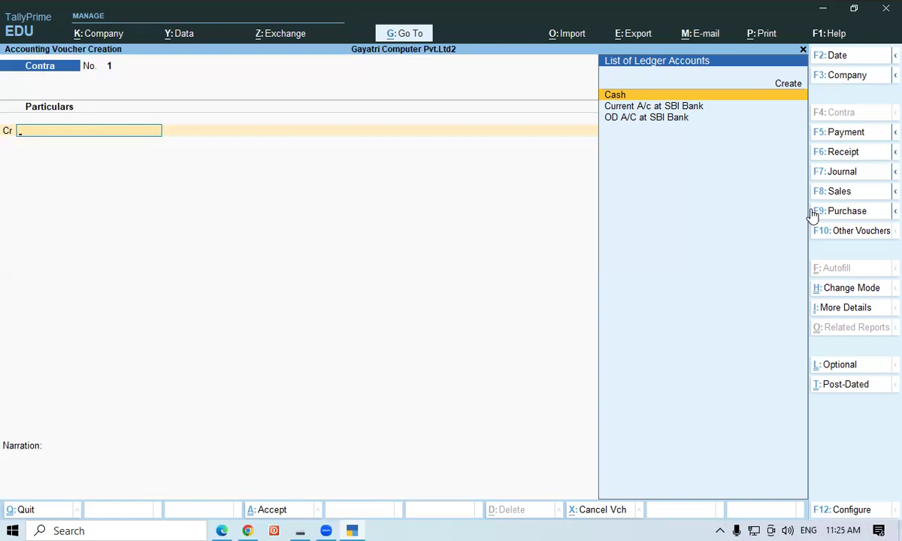
# Step: Credit the Cash ledger with 200000 in the first line of the contra voucher
pyautogui.press('Return')
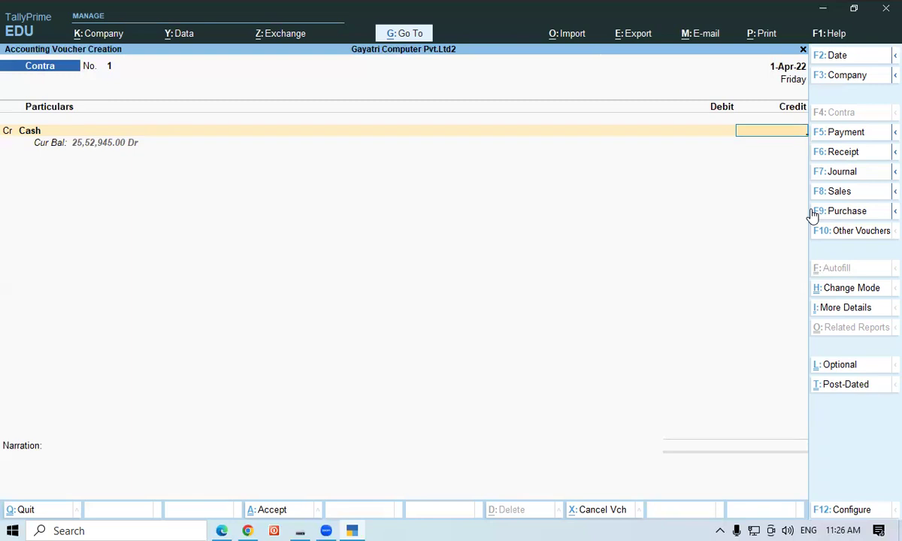
pyautogui.write('200000')
pyautogui.press('Return')
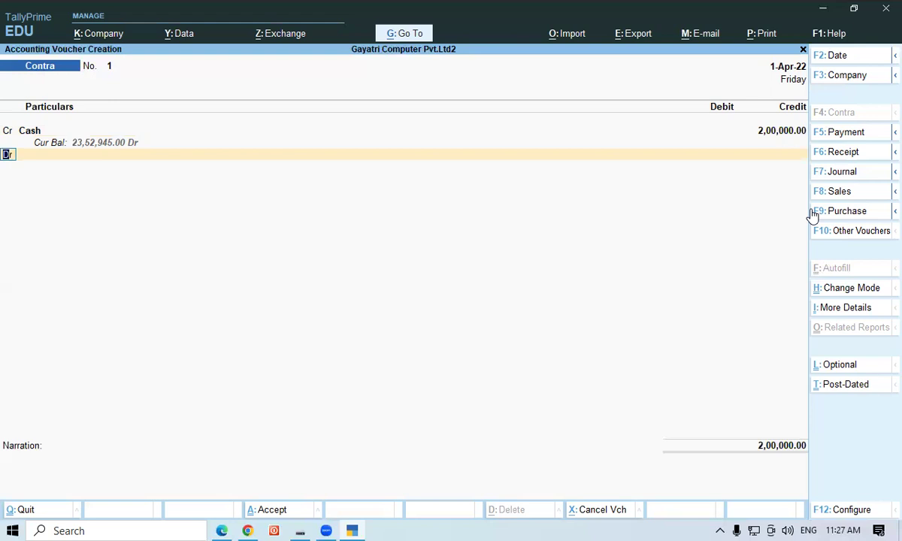
# Step: Debit the Current A/c at SBI Bank ledger with 2,00,000.00 in the second line
pyautogui.press('Return')
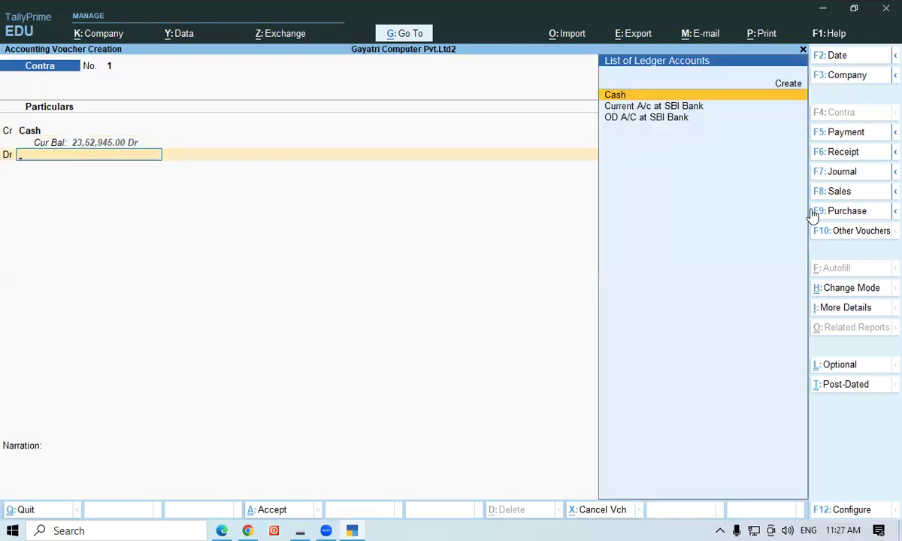
pyautogui.press('Down')
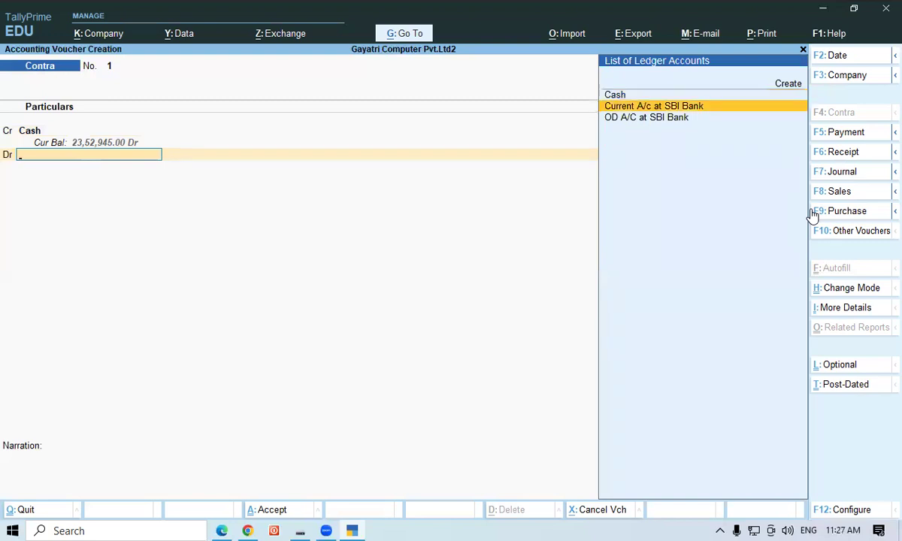
pyautogui.press('Return')
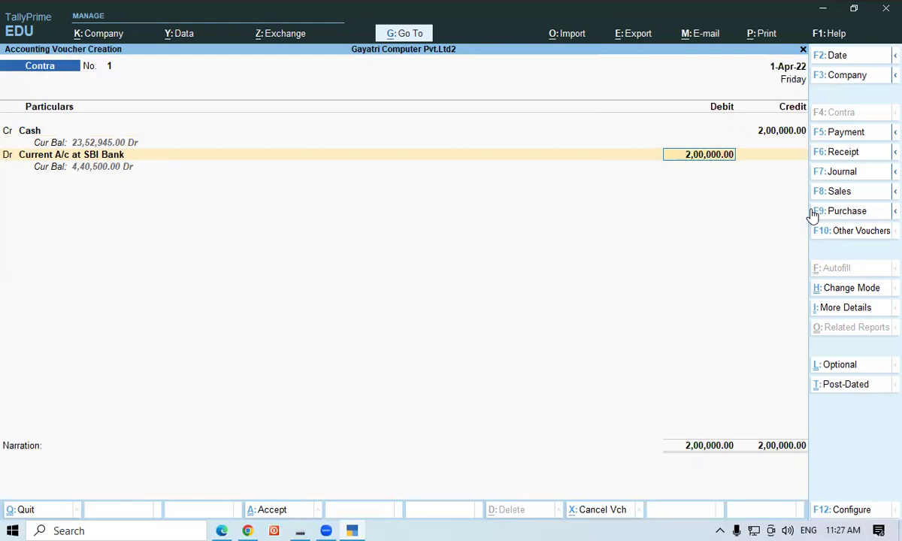
pyautogui.press('Return')
# Step: Keep Cash as the bank transaction type and enter denominations of 50 notes of 2000 and 200 notes of 500
pyautogui.press('Return')
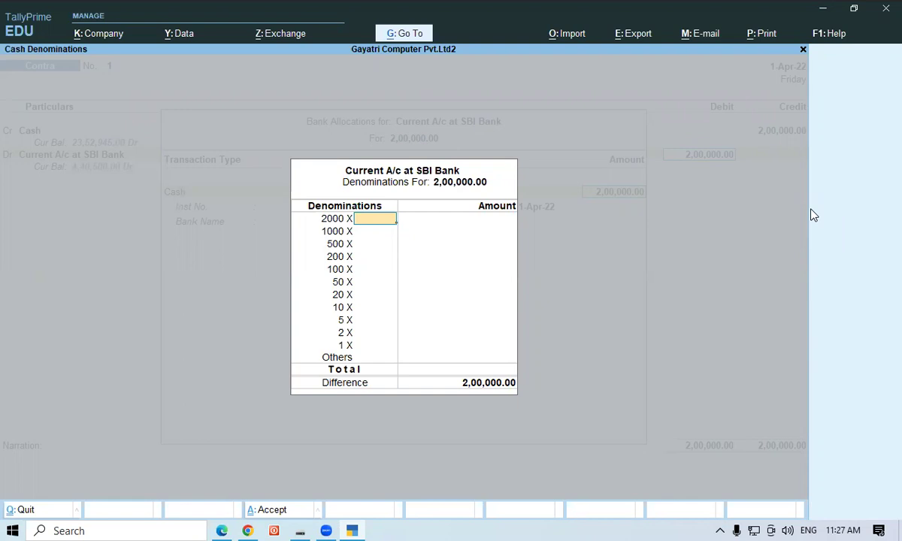
pyautogui.write('50')
pyautogui.press('Return')
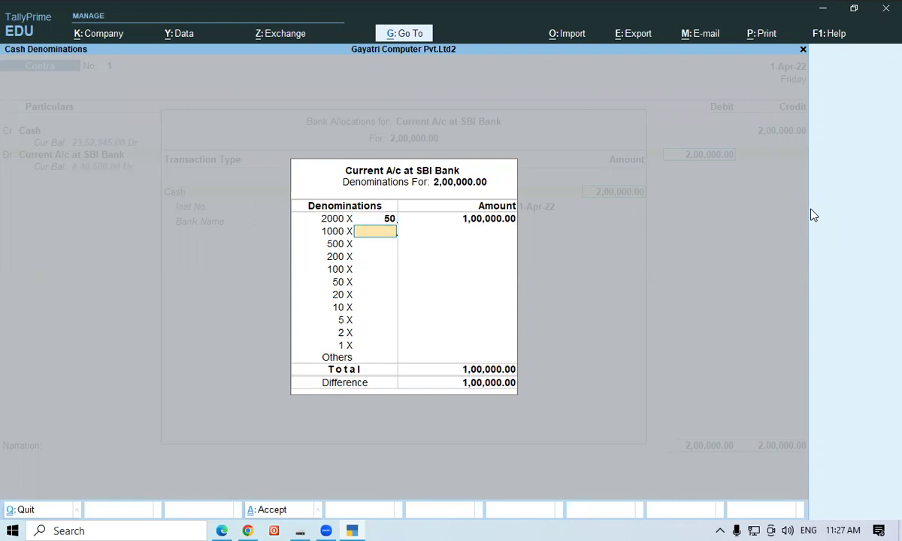
pyautogui.press('Return')
pyautogui.write('200')
pyautogui.press('Return')
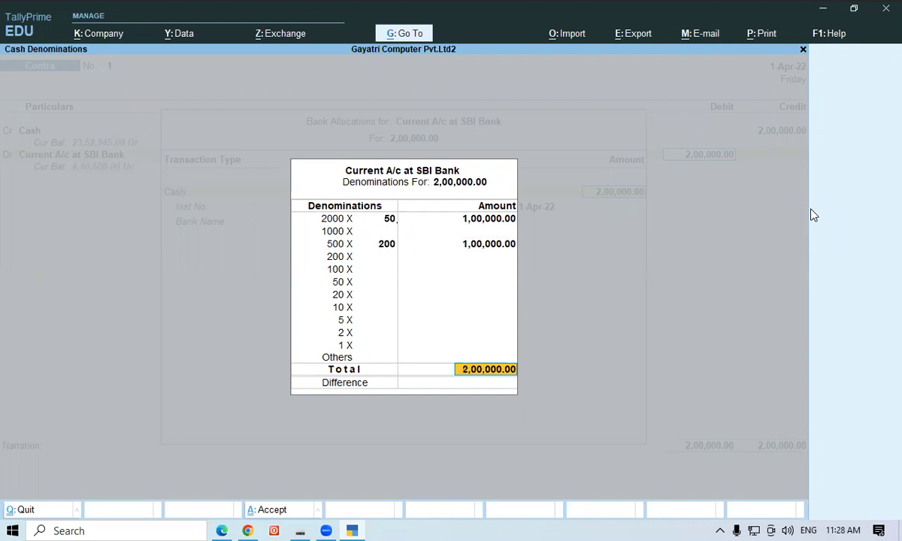
pyautogui.press('Return')
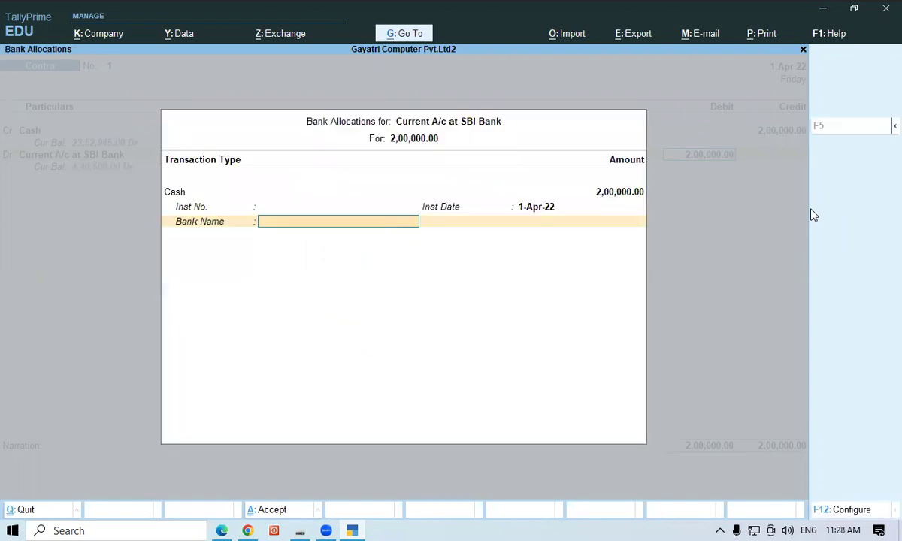
# Step: Finish the bank allocation without a bank name, leave the narration empty, and save the contra voucher
pyautogui.press('Return')
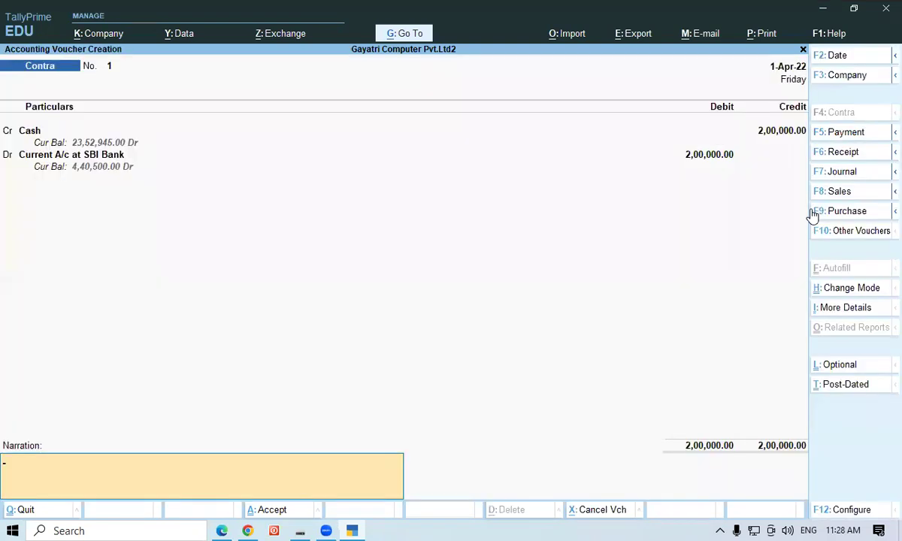
pyautogui.press('Return')
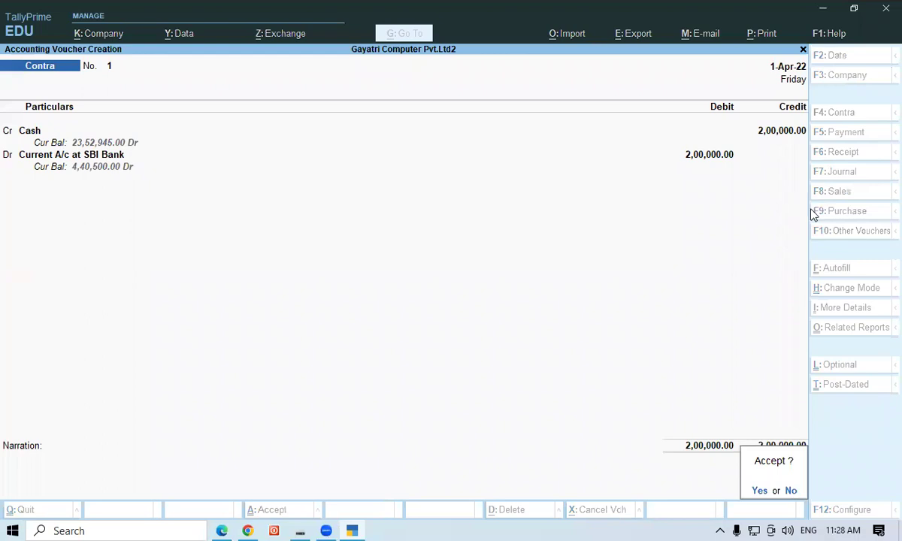
pyautogui.press('Return')
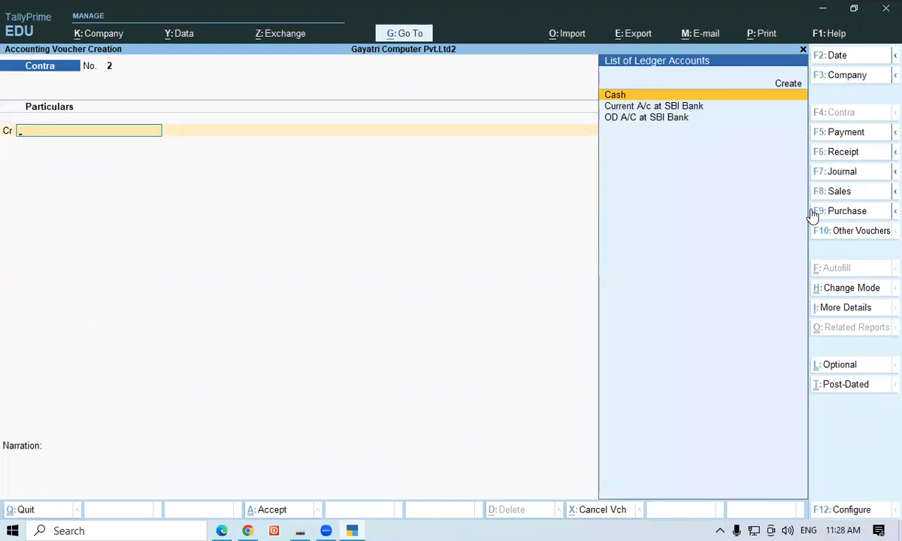
# Step: Switch to the PDF notes in Microsoft Edge and go to contra transactions 2 and 3 on page 41
pyautogui.press('alt')
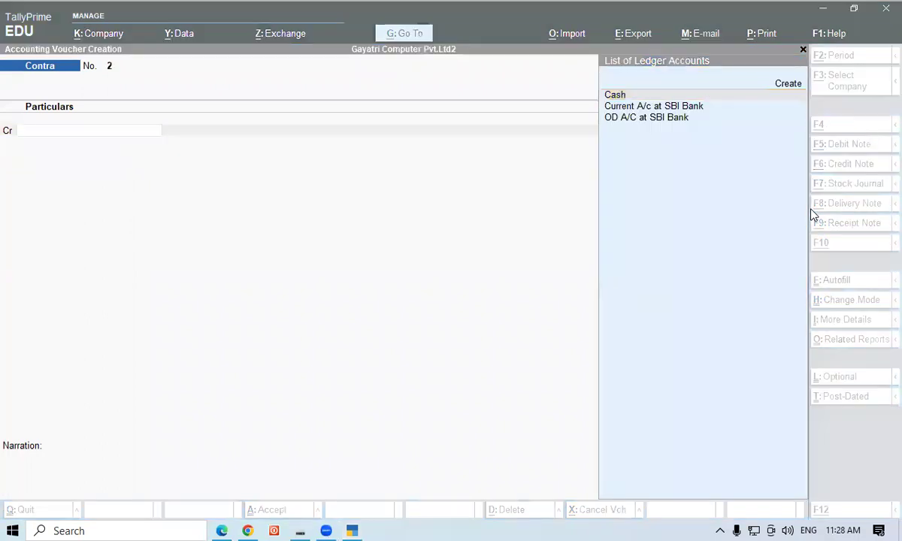
pyautogui.hotkey('alt', 'Tab')
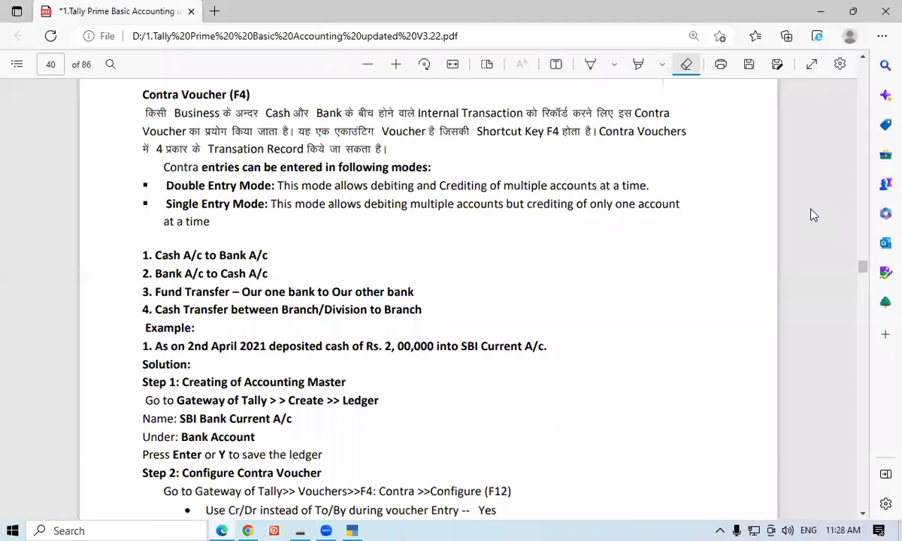
pyautogui.click(865, 515)
pyautogui.scroll(-4, 864, 517)
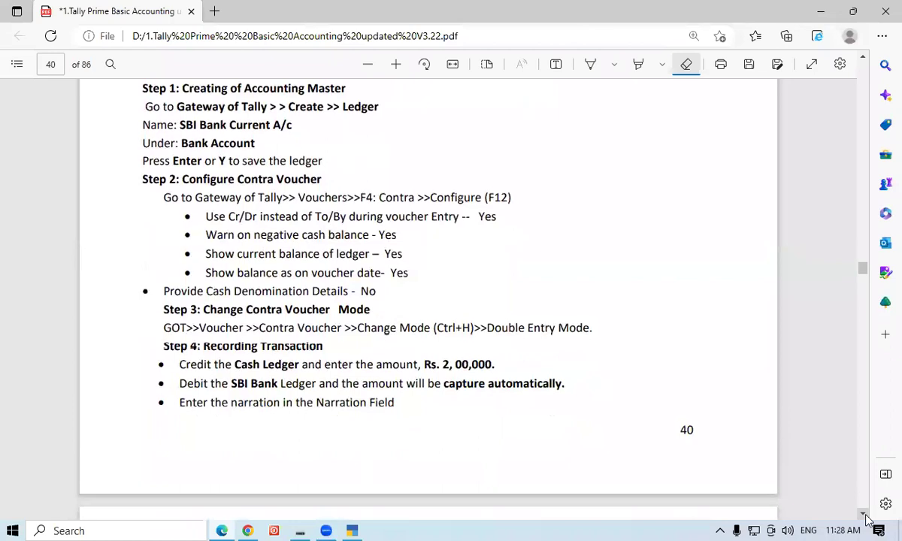
pyautogui.scroll(-3, 865, 517)
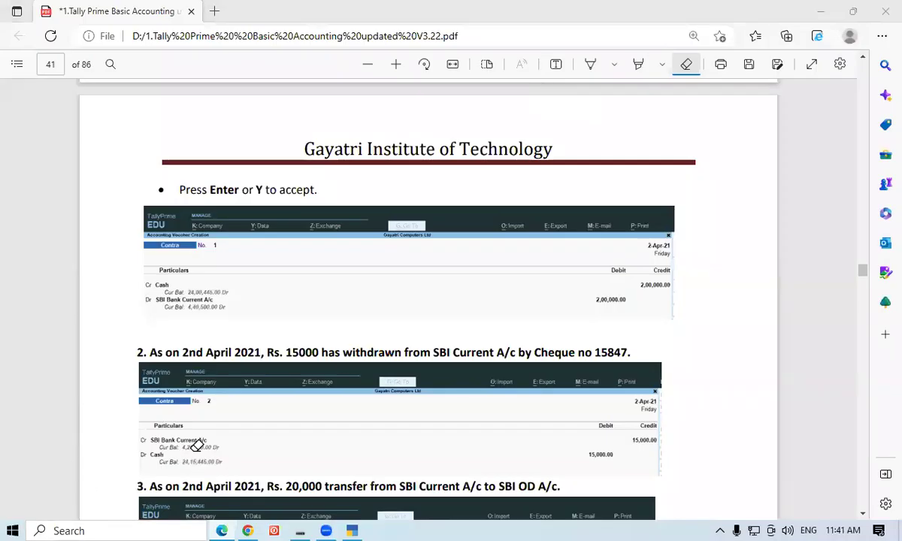
# Step: Draw an arc with the pen above transaction 3, linking SBI Current A/c to SBI OD A/c
pyautogui.click(590, 64)
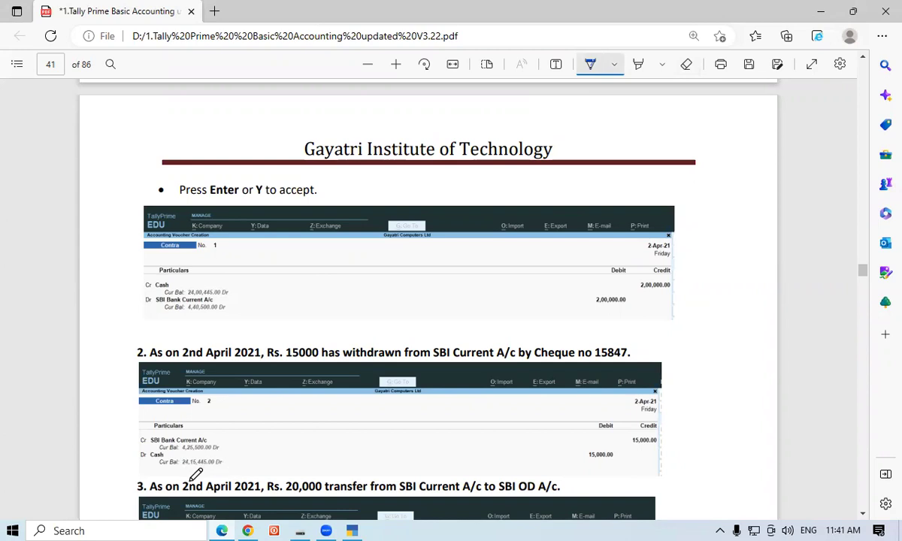
pyautogui.click(287, 475)
pyautogui.moveTo(407, 475)
pyautogui.mouseDown()
pyautogui.moveTo(426, 449)
pyautogui.moveTo(468, 433)
pyautogui.moveTo(508, 447)
pyautogui.moveTo(531, 475)
pyautogui.mouseUp()
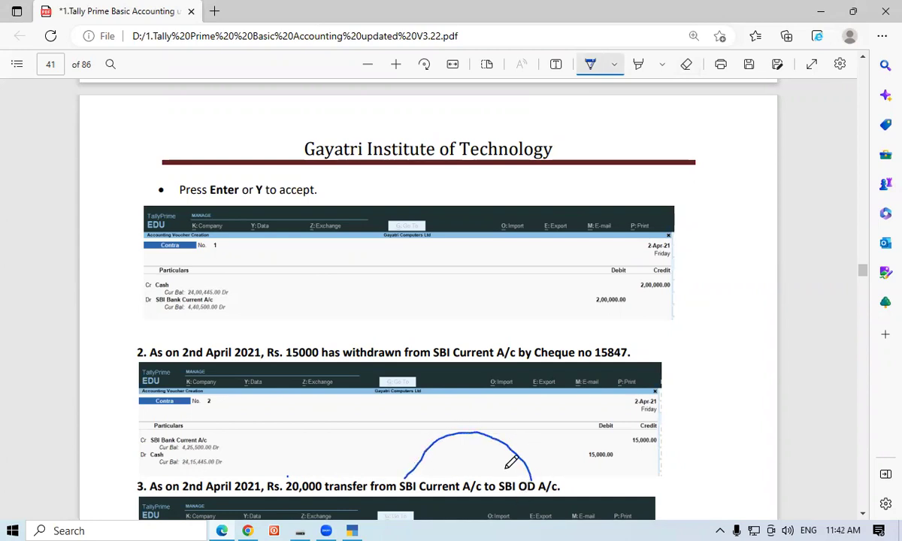
# Step: Handwrite "(P) → Cr" for SBI Current A/c and "(P) → Dr" for SBI OD A/c, underlining Cr and Dr
pyautogui.moveTo(402, 478)
pyautogui.mouseDown()
pyautogui.moveTo(359, 449)
pyautogui.moveTo(368, 425)
pyautogui.moveTo(358, 449)
pyautogui.moveTo(381, 449)
pyautogui.mouseUp()
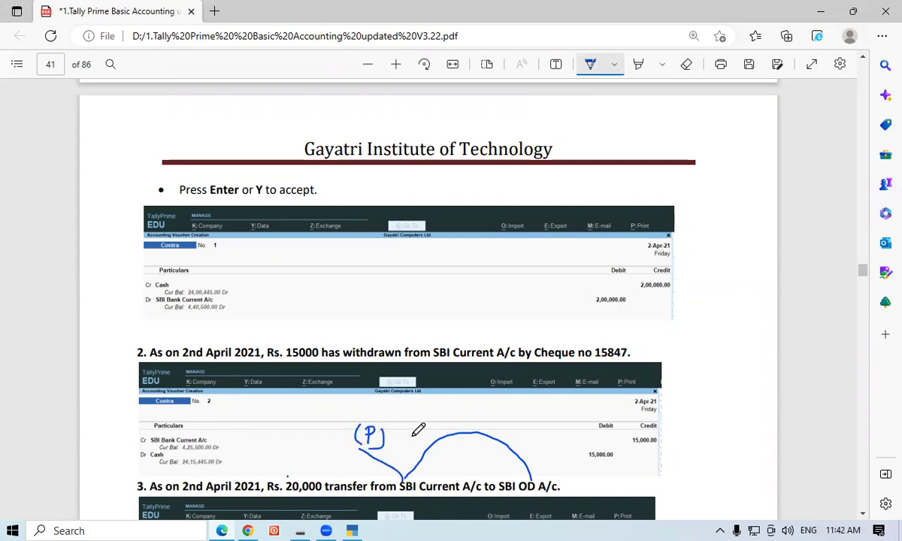
pyautogui.moveTo(549, 481)
pyautogui.mouseDown()
pyautogui.moveTo(568, 435)
pyautogui.moveTo(569, 459)
pyautogui.moveTo(579, 458)
pyautogui.mouseUp()
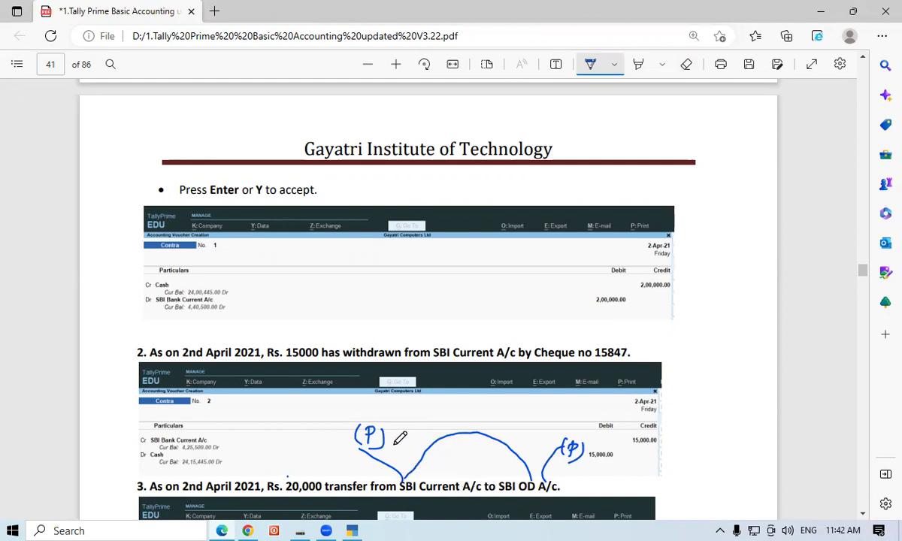
pyautogui.moveTo(388, 429)
pyautogui.mouseDown()
pyautogui.moveTo(391, 437)
pyautogui.moveTo(423, 421)
pyautogui.mouseUp()
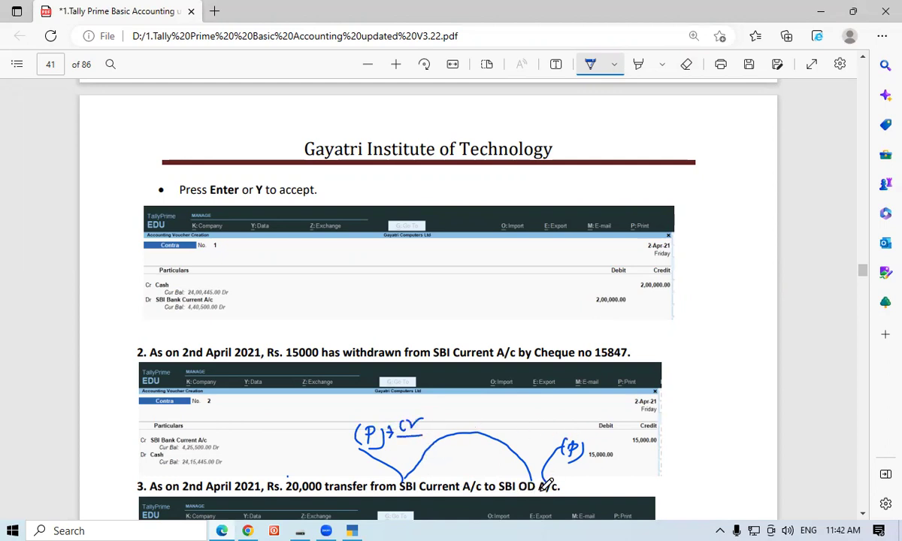
pyautogui.moveTo(586, 450); pyautogui.dragTo(638, 448)
pyautogui.moveTo(605, 466); pyautogui.dragTo(660, 466)
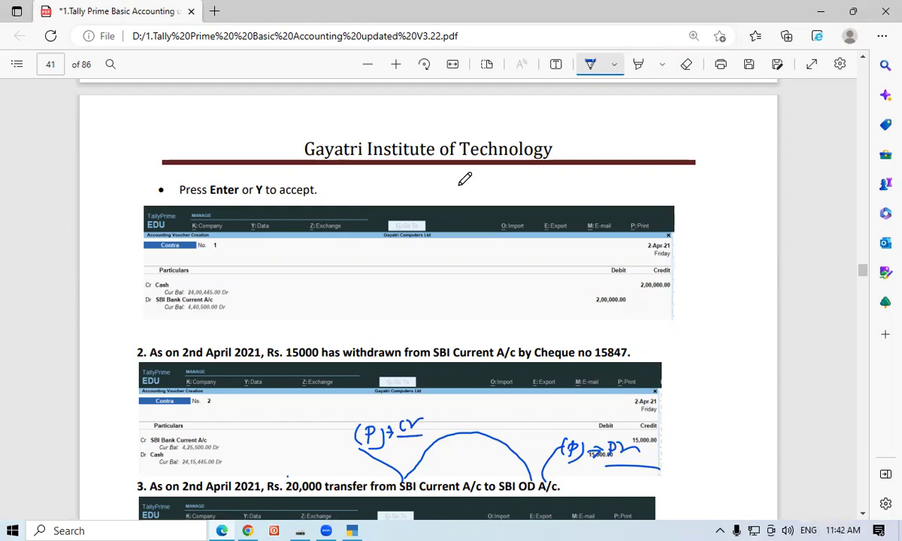
pyautogui.click(352, 531)
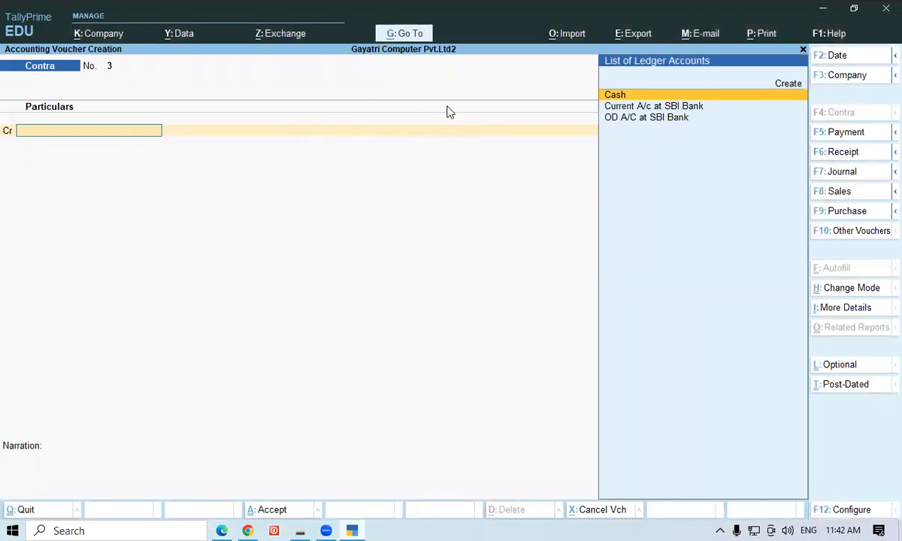
pyautogui.press('Down')
pyautogui.press('Return')
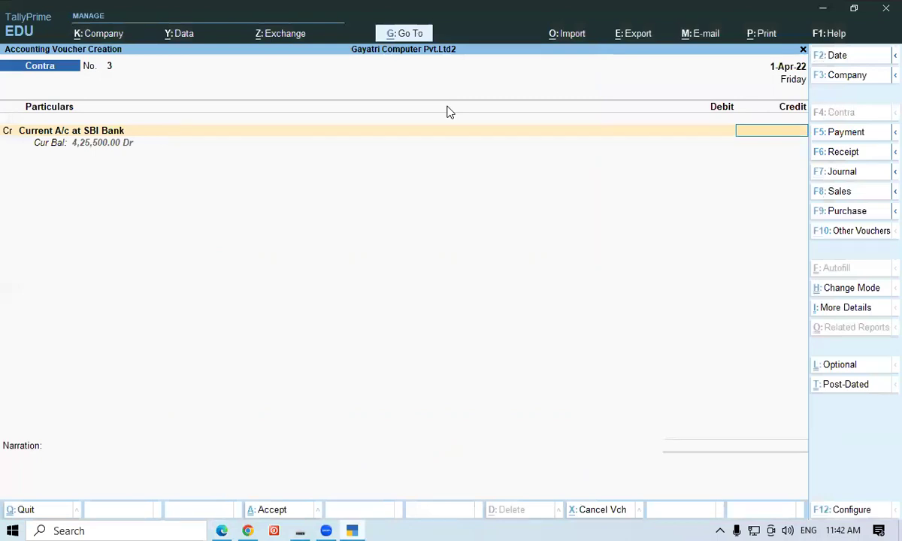
pyautogui.write('20000')
pyautogui.press('Return')
pyautogui.press('Return')
pyautogui.press('Return')
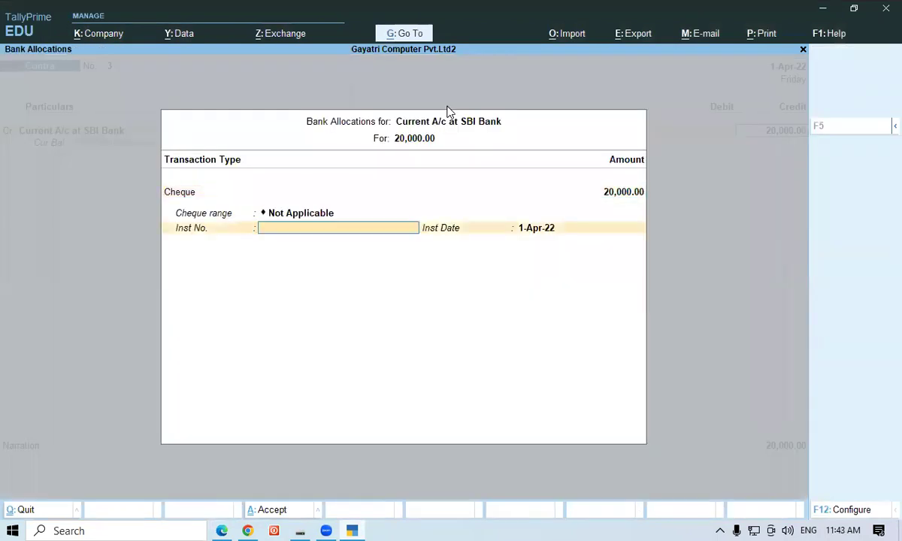
pyautogui.press('Return')
pyautogui.press('Return')
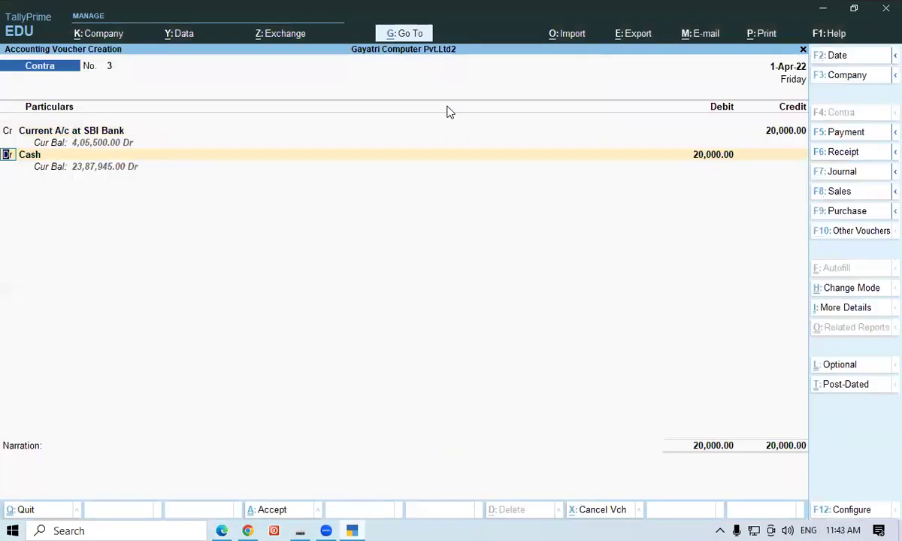
pyautogui.press('Return')
pyautogui.press('Down')
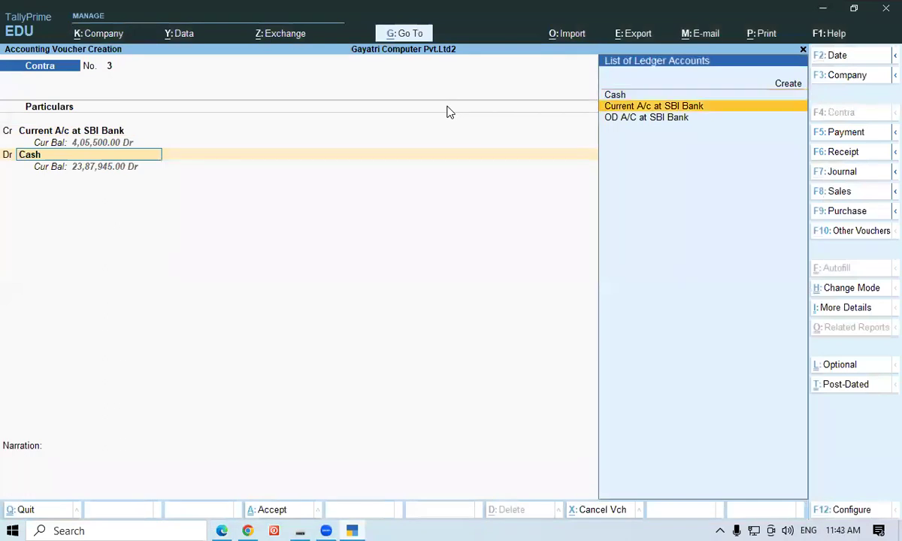
pyautogui.press('Down')
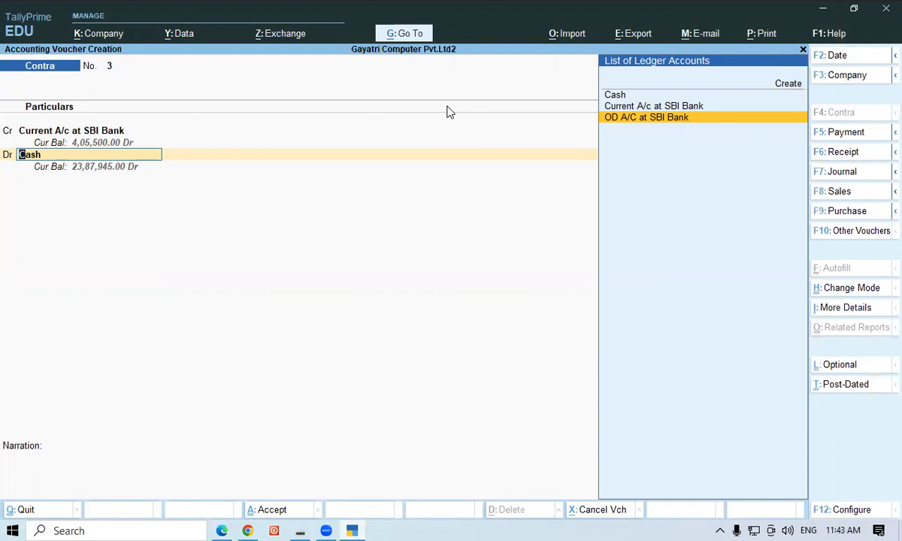
pyautogui.press('Return')
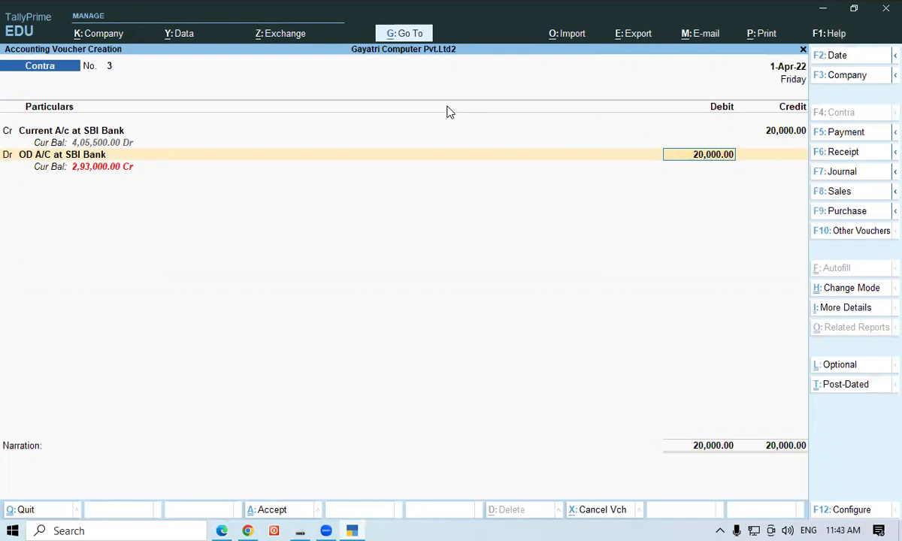
pyautogui.press('Escape')
pyautogui.press('y')
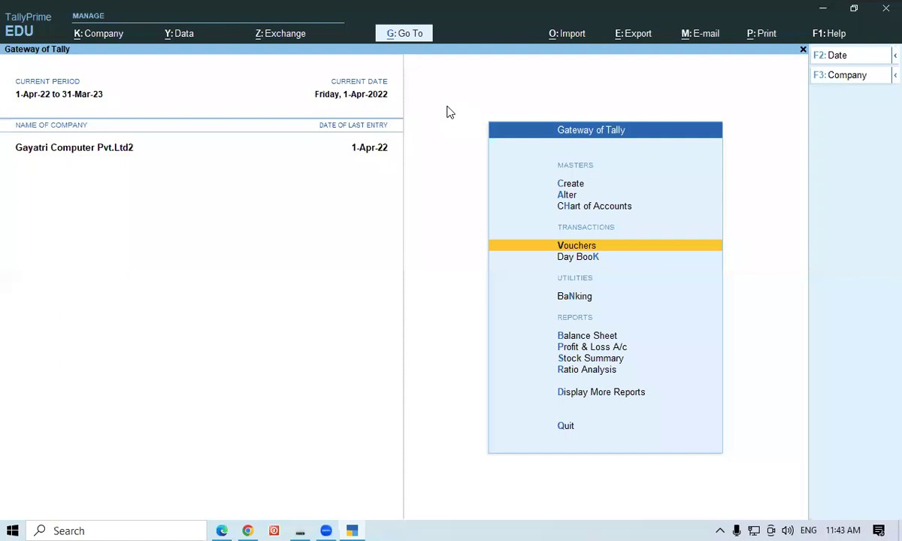
# Step: View the Balance Sheet in TallyPrime with its groups expanded in detail, and return to the Gateway of Tally
pyautogui.press('Down')
pyautogui.press('Down')
pyautogui.press('Down')
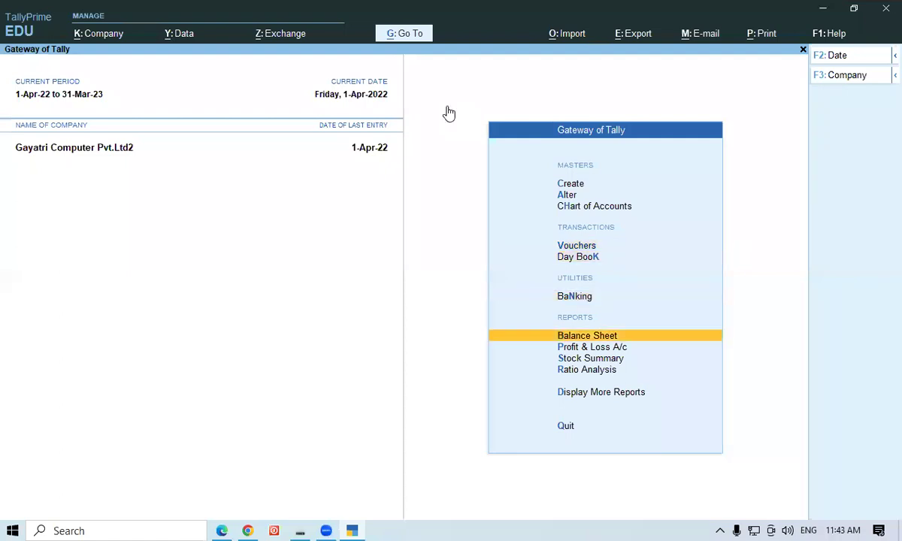
pyautogui.press('Return')
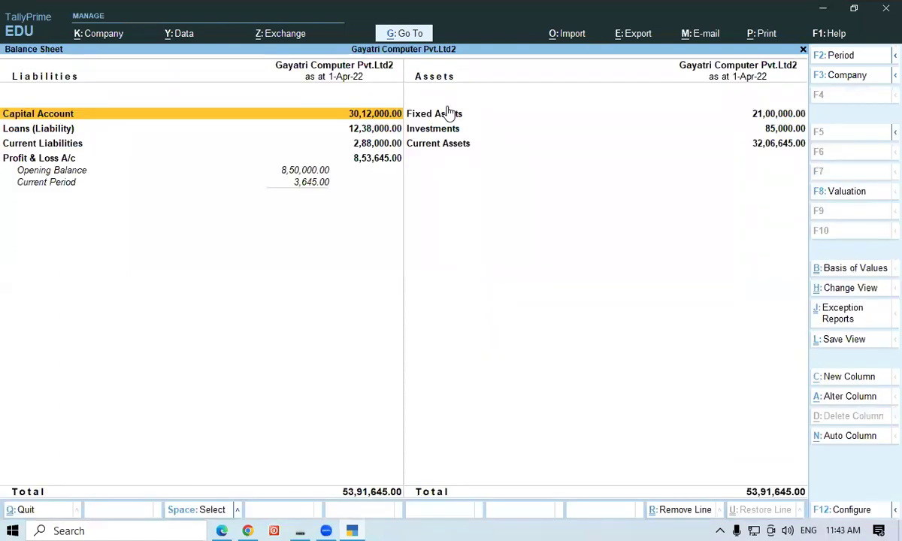
pyautogui.hotkey('alt', 'F5')
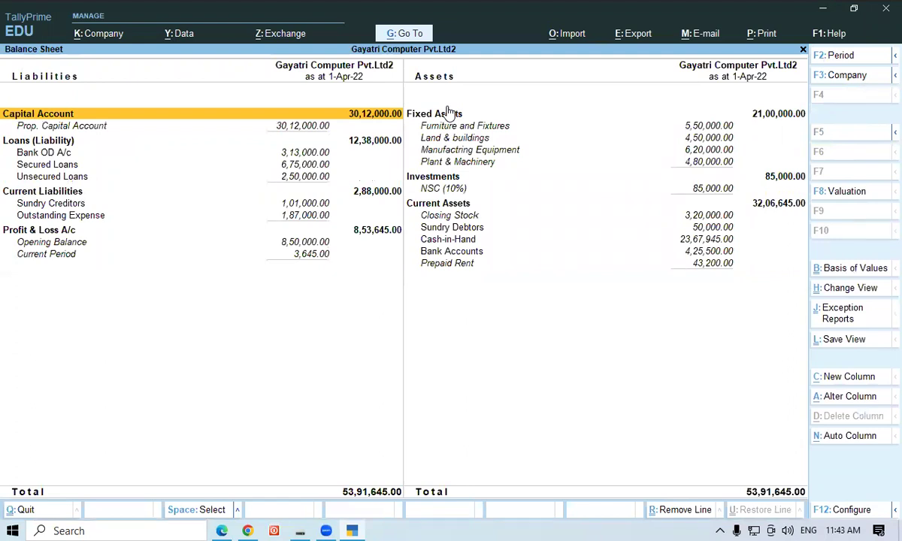
pyautogui.press('Escape')
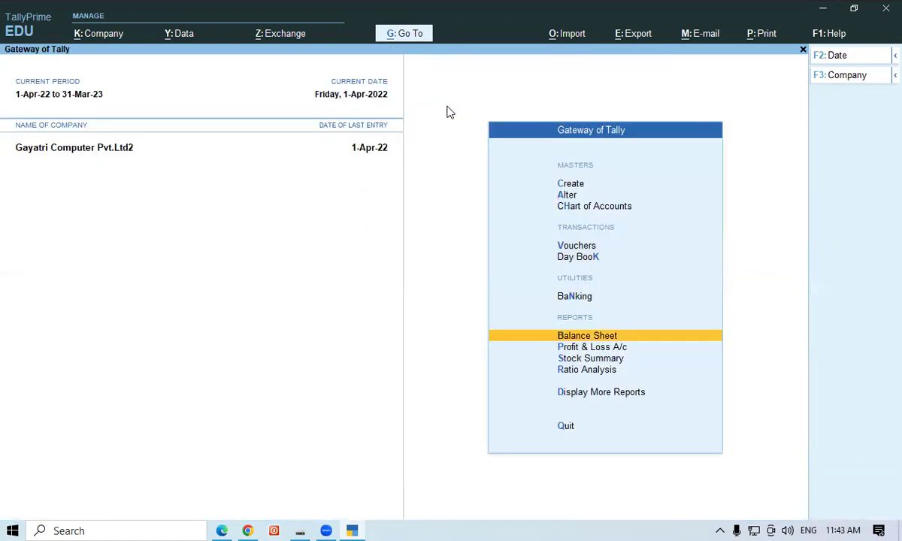
# Step: Start a new contra voucher and credit the Current A/c at SBI Bank ledger with 20,000.00
pyautogui.press('Up')
pyautogui.press('Up')
pyautogui.press('Up')
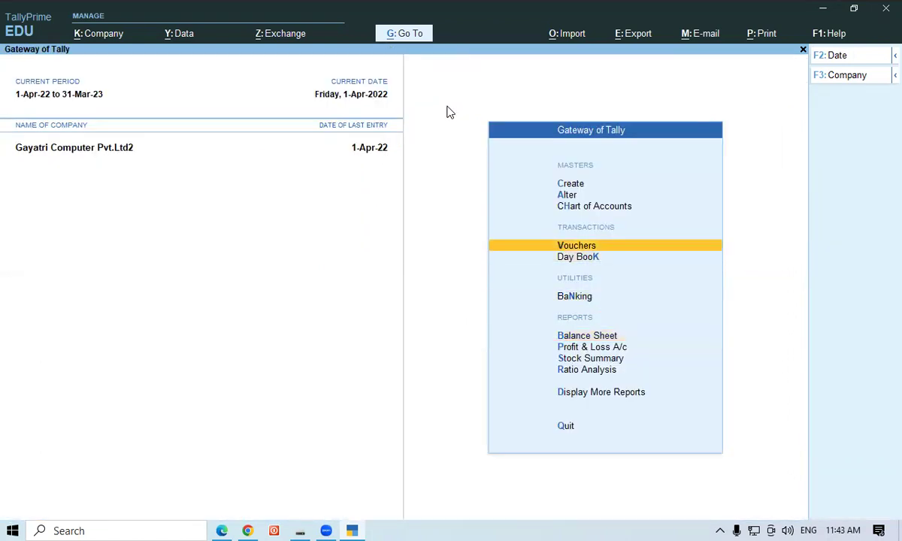
pyautogui.press('Return')
pyautogui.write('Sbi')
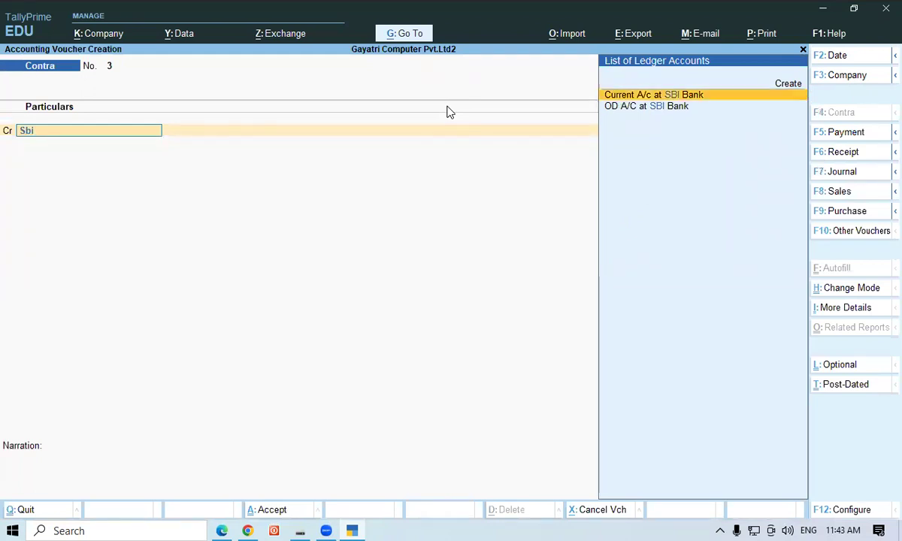
pyautogui.press('Down')
pyautogui.press('Up')
pyautogui.press('Return')
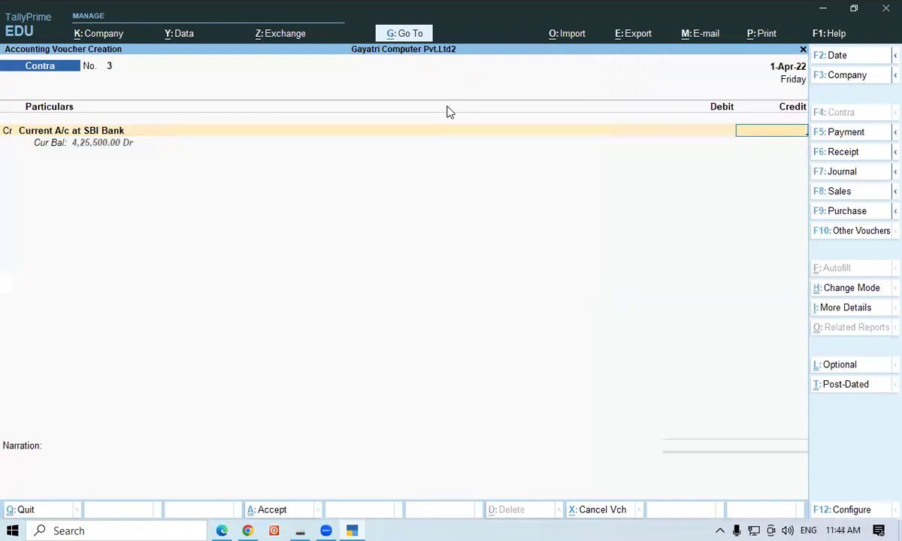
pyautogui.write('20000')
pyautogui.press('Return')
# Step: Keep Cheque as the transaction type for the credited bank and finish its allocation without an instrument number
pyautogui.press('Return')
pyautogui.press('Return')
pyautogui.press('Return')
pyautogui.press('Return')
pyautogui.press('Return')
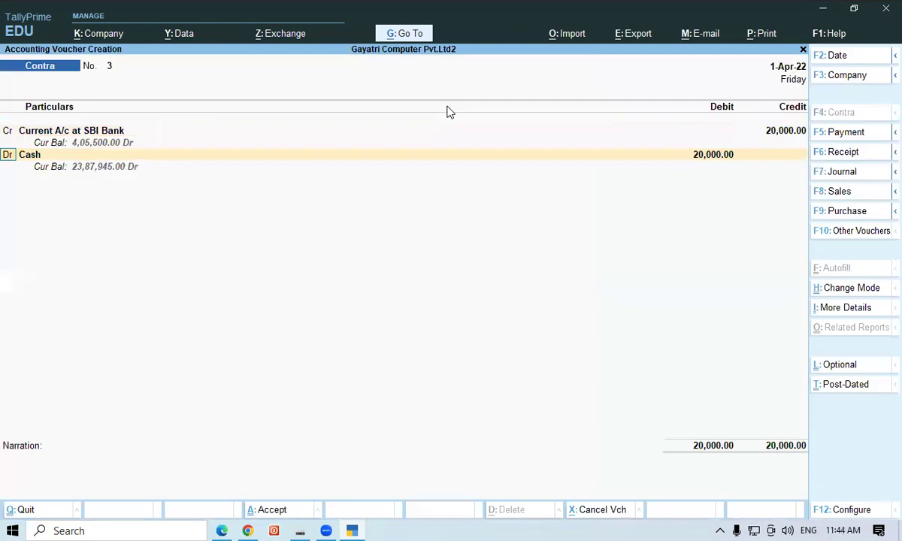
# Step: Choose OD A/C at SBI Bank as the debit ledger in the second line of the voucher
pyautogui.press('Return')
pyautogui.write('Sbi')
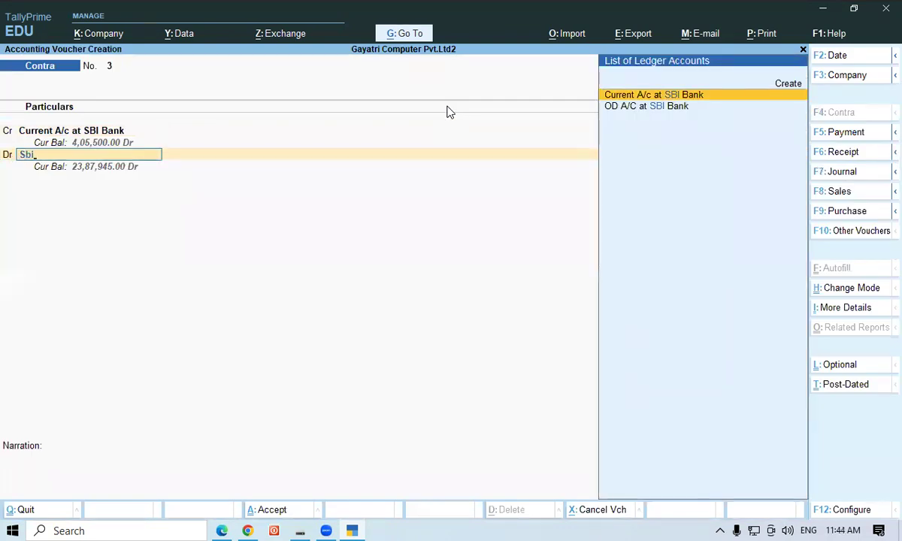
pyautogui.press('Return')
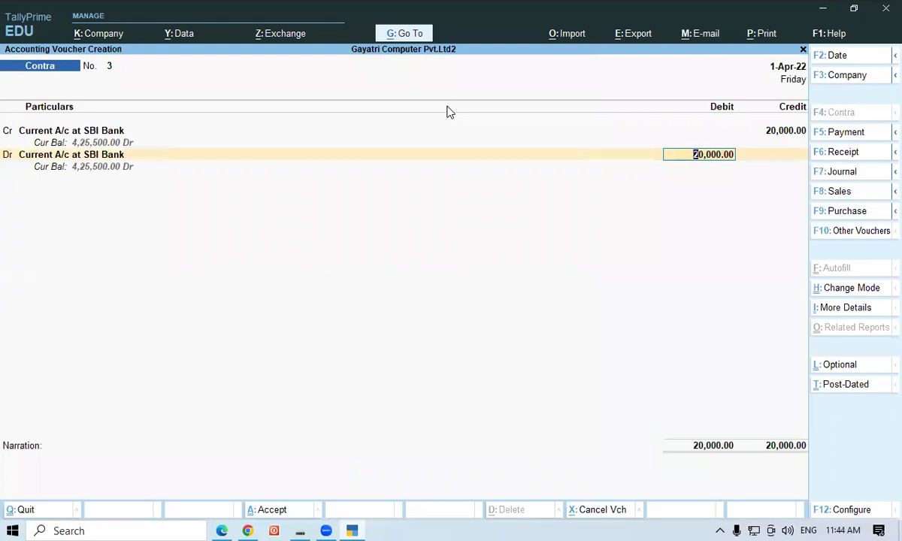
pyautogui.press('BackSpace')
pyautogui.write('Sb')
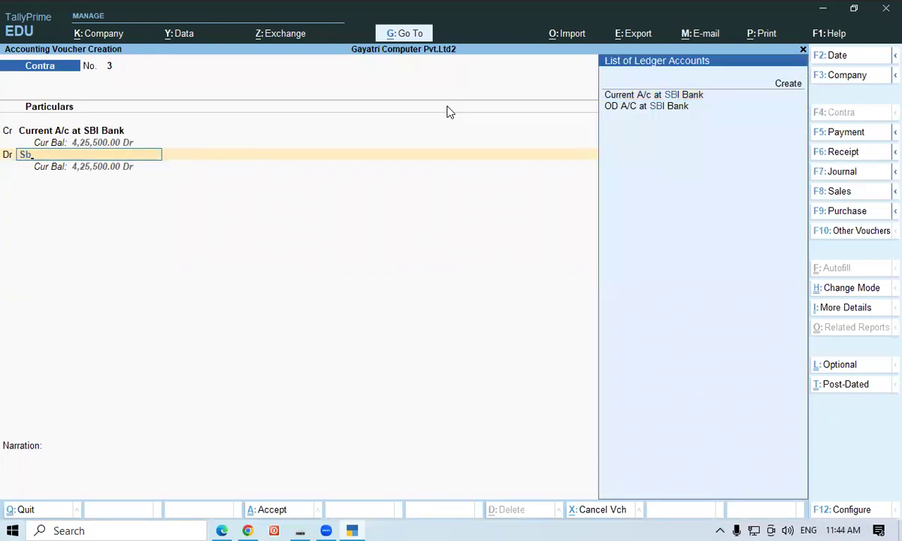
pyautogui.press('Down')
pyautogui.press('Return')
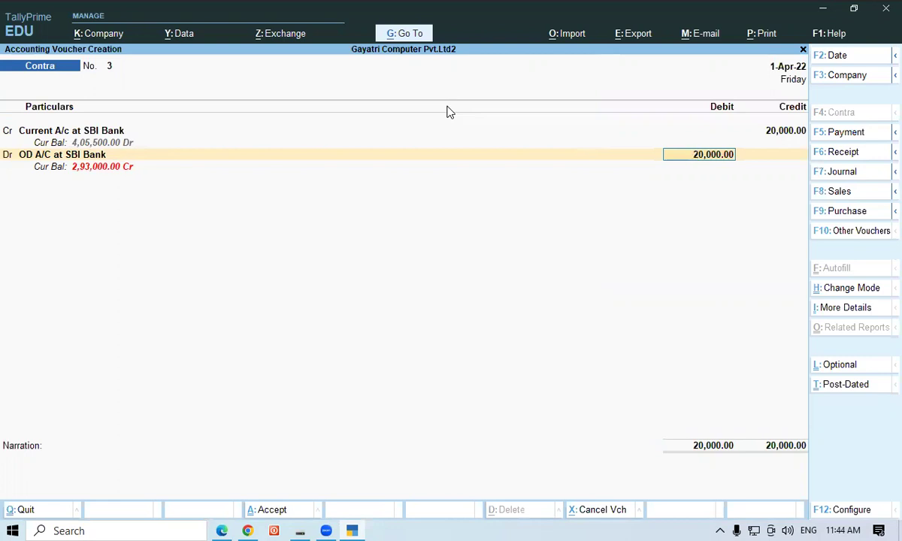
# Step: Keep the 20,000.00 debit as Cheque/DD without instrument number or bank name, and save the voucher with an empty narration
pyautogui.press('Return')
pyautogui.press('Return')
pyautogui.press('Return')
pyautogui.press('Return')
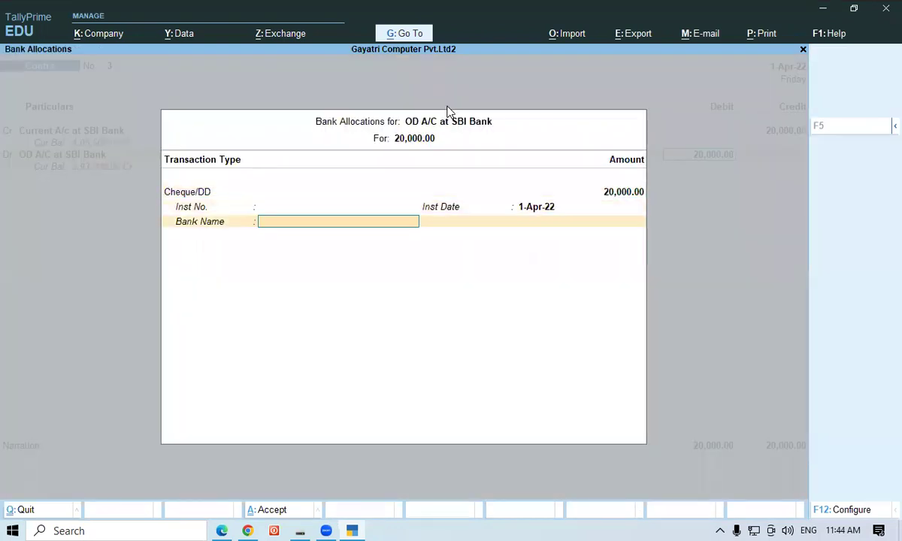
pyautogui.press('Return')
pyautogui.press('Return')
pyautogui.press('Return')
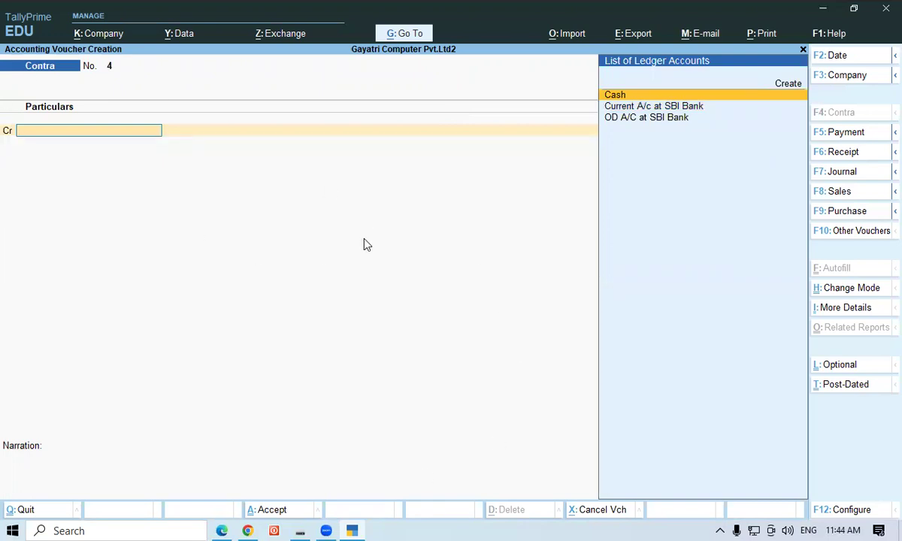
# Step: Quit voucher entry, and switch to the PDF notes in Microsoft Edge at contra transactions 3 and 4 on page 41
pyautogui.press('Escape')
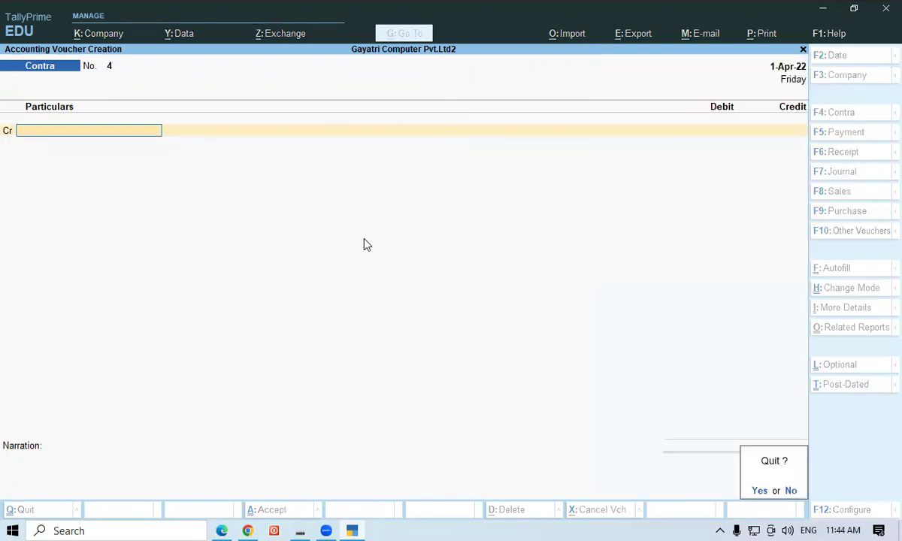
pyautogui.press('y')
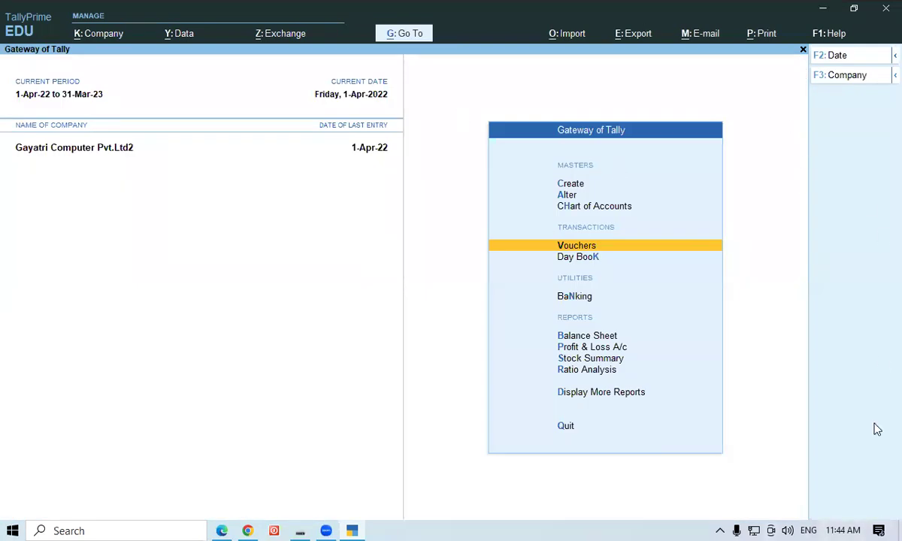
pyautogui.click(218, 527)
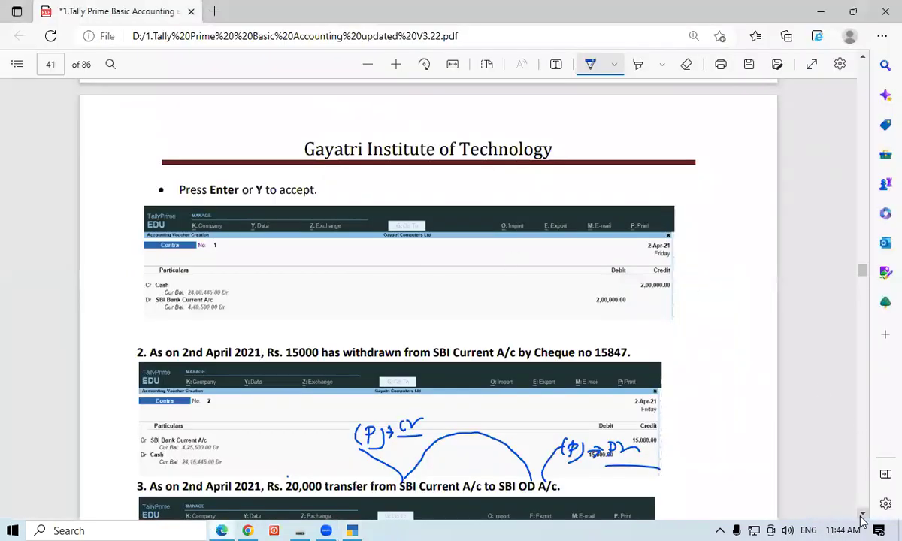
pyautogui.click(862, 514)
pyautogui.scroll(-3, 862, 519)
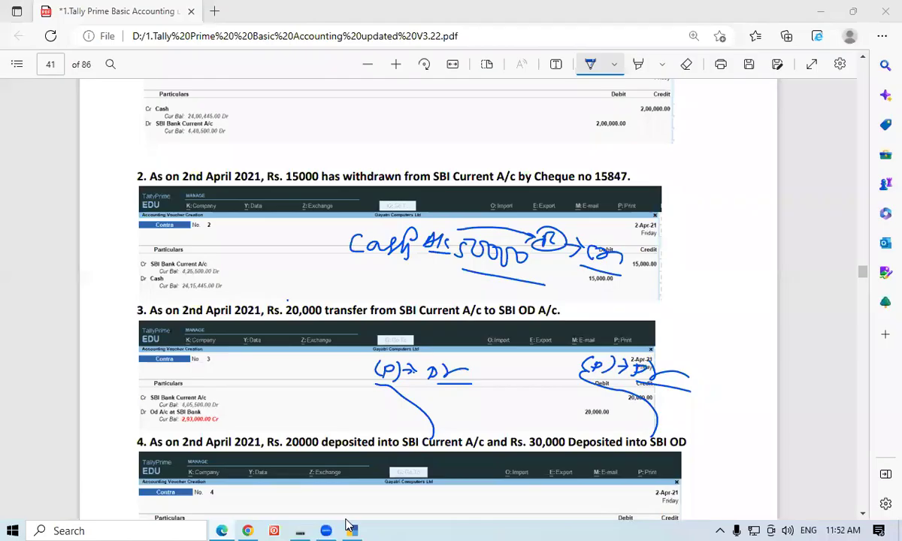
# Step: Switch to TallyPrime, open a new contra voucher and credit Cash with 50,000
pyautogui.click(352, 530)
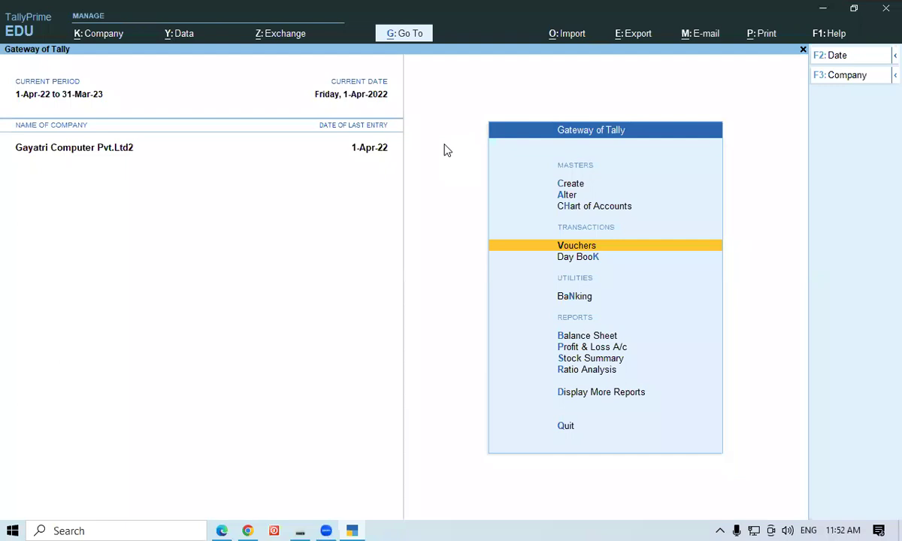
pyautogui.press('Return')
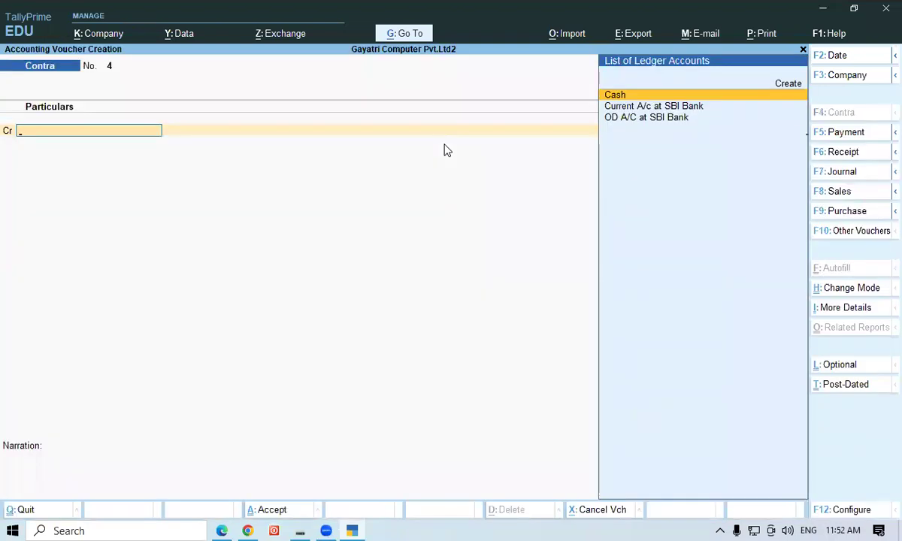
pyautogui.press('Return')
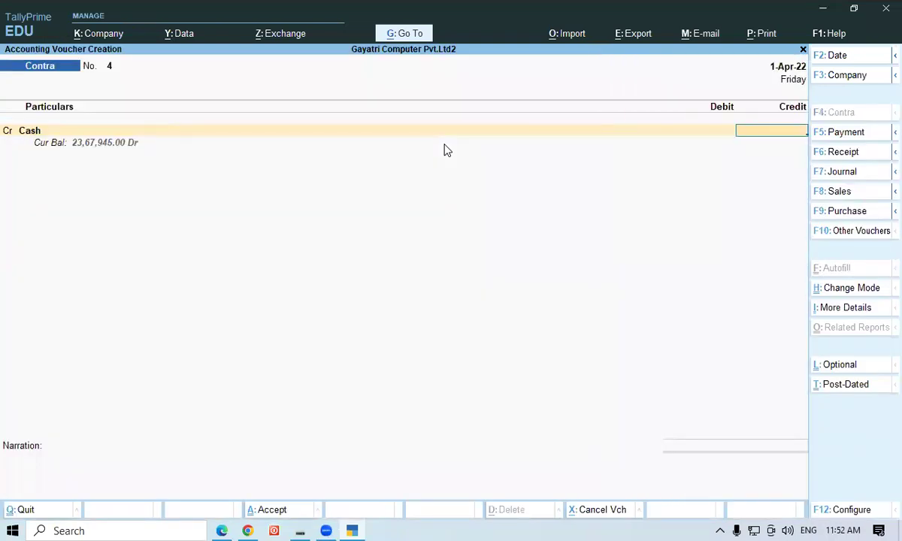
pyautogui.write('50000')
pyautogui.press('Return')
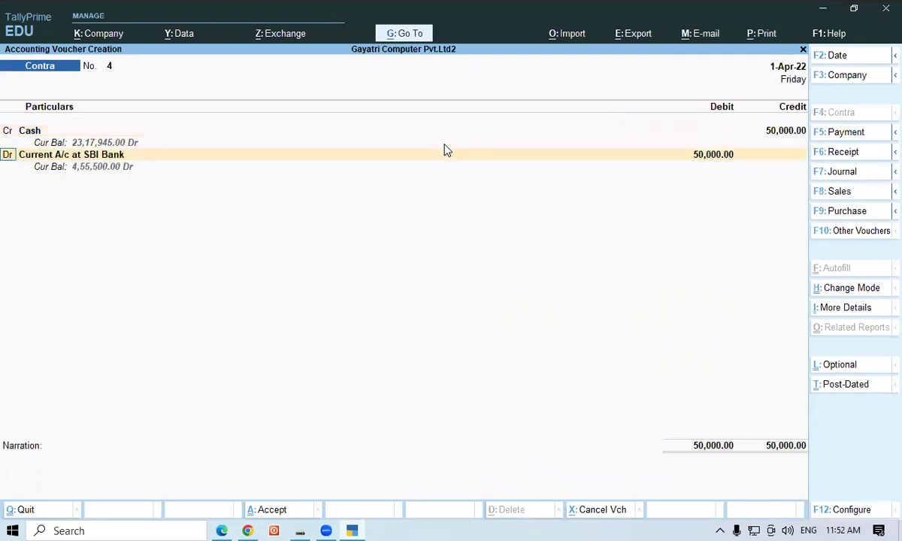
# Step: Debit Current A/c at SBI Bank with 20,000 as a cash deposit of 10 notes of 2000, without instrument number or bank name
pyautogui.press('Return')
pyautogui.press('Return')
pyautogui.write('20000')
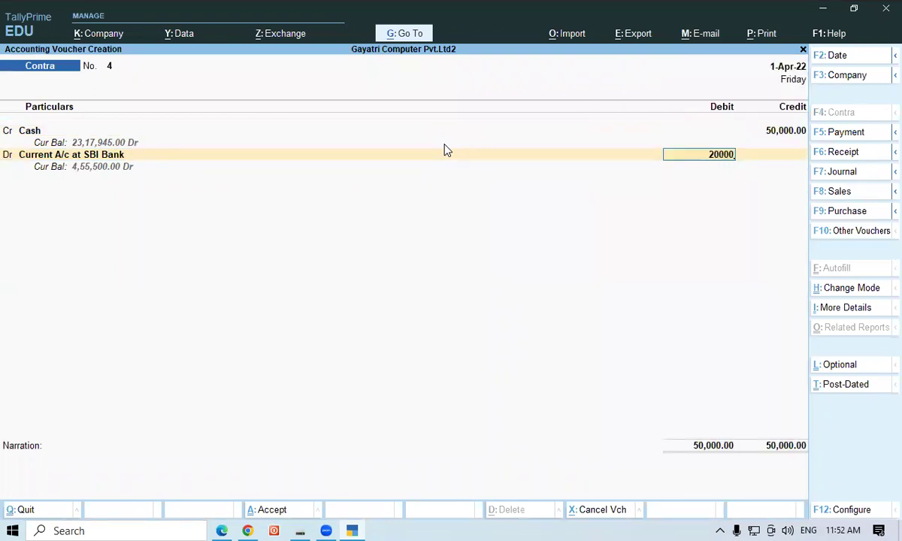
pyautogui.press('Return')
pyautogui.press('Return')
pyautogui.write('10')
pyautogui.press('Return')
pyautogui.press('Return')
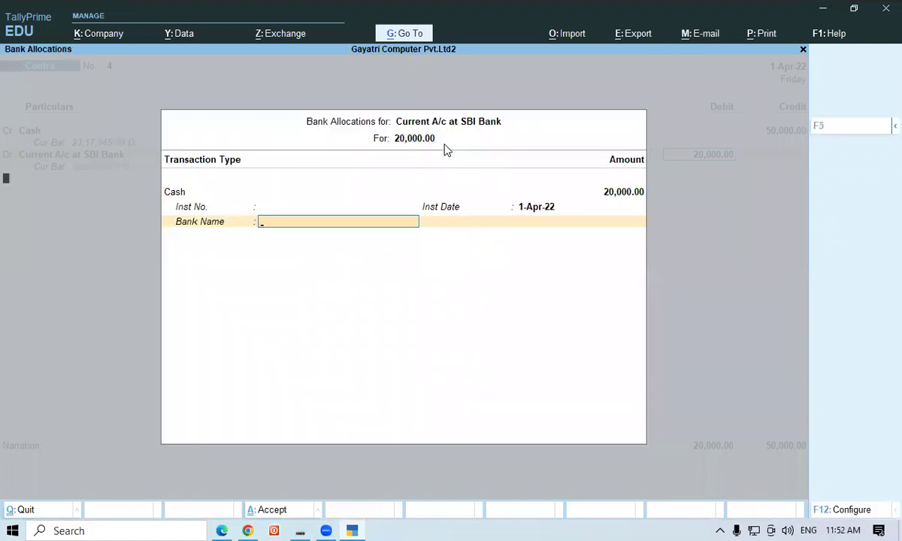
pyautogui.press('Return')
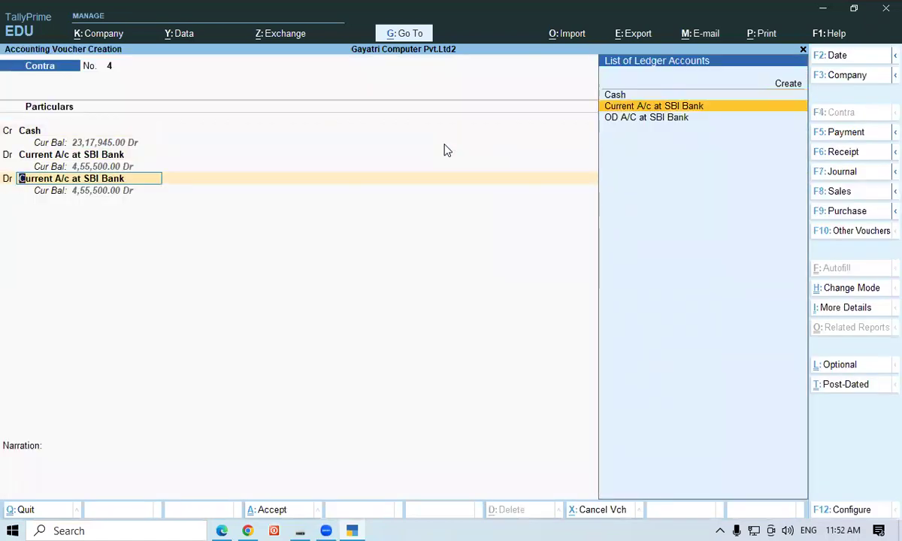
# Step: Add OD A/C at SBI Bank as the second debit line with 30,000.00 and Cash as its transaction type
pyautogui.write('Od')
pyautogui.press('Return')
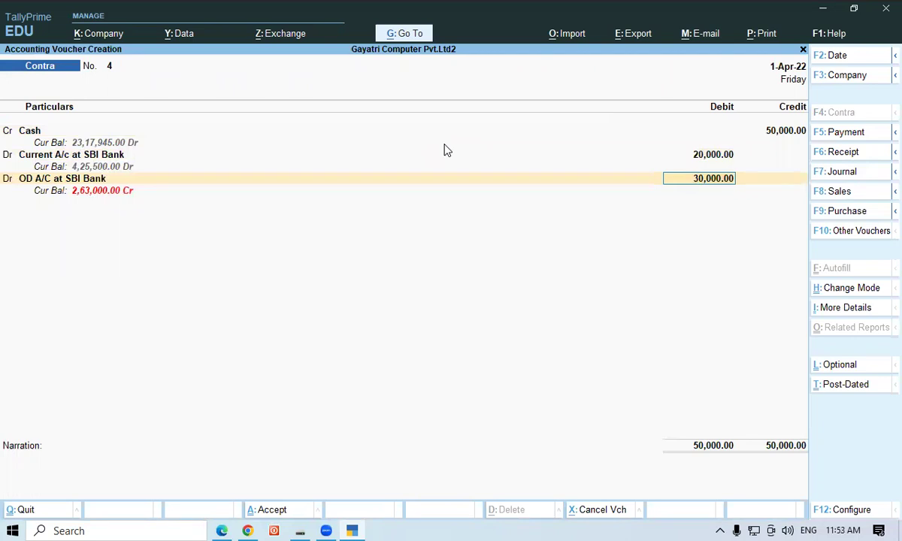
pyautogui.press('Return')
pyautogui.press('Return')
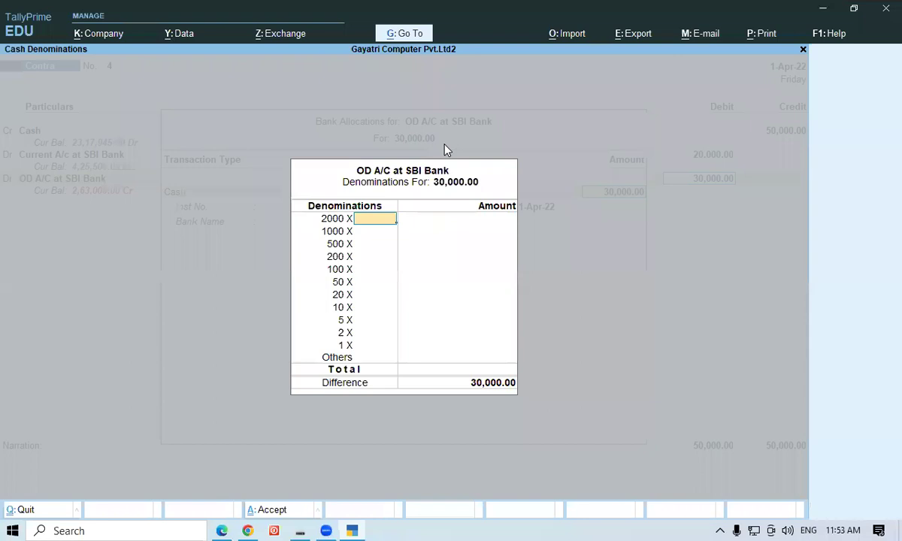
# Step: Enter 15 notes of 2000 as the OD account's cash denominations, and save the voucher with an empty narration
pyautogui.write('15')
pyautogui.press('Return')
pyautogui.press('Return')
pyautogui.press('Return')
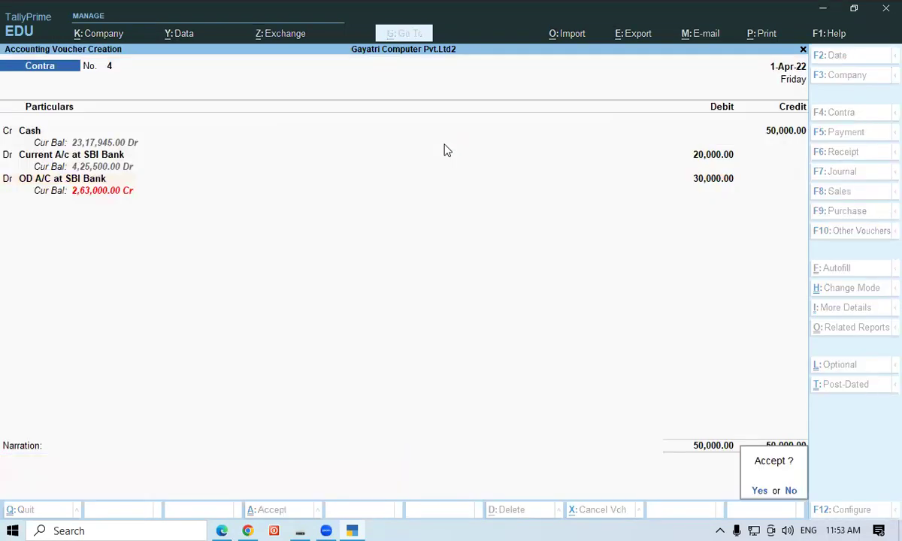
pyautogui.press('Return')
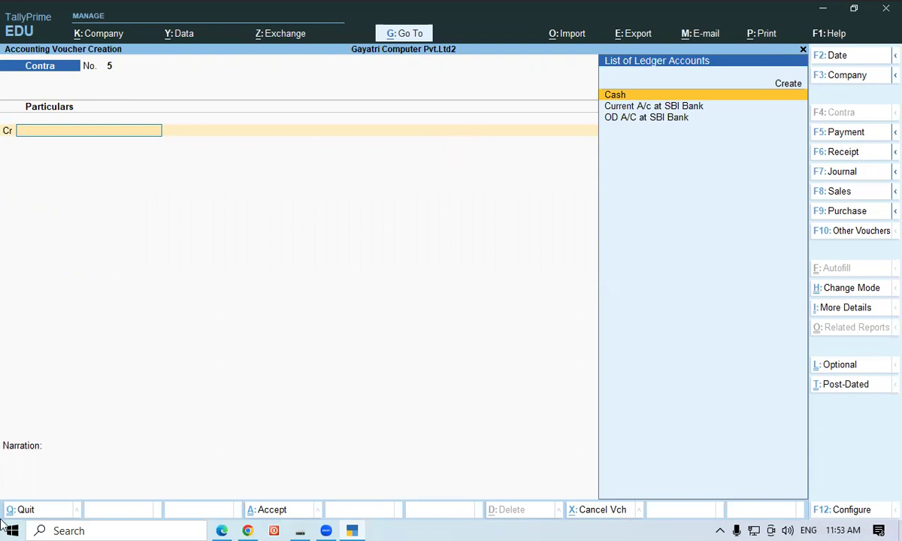
# Step: Switch to the PDF notes in Microsoft Edge and look over contra transaction 6 on page 42
pyautogui.click(223, 529)
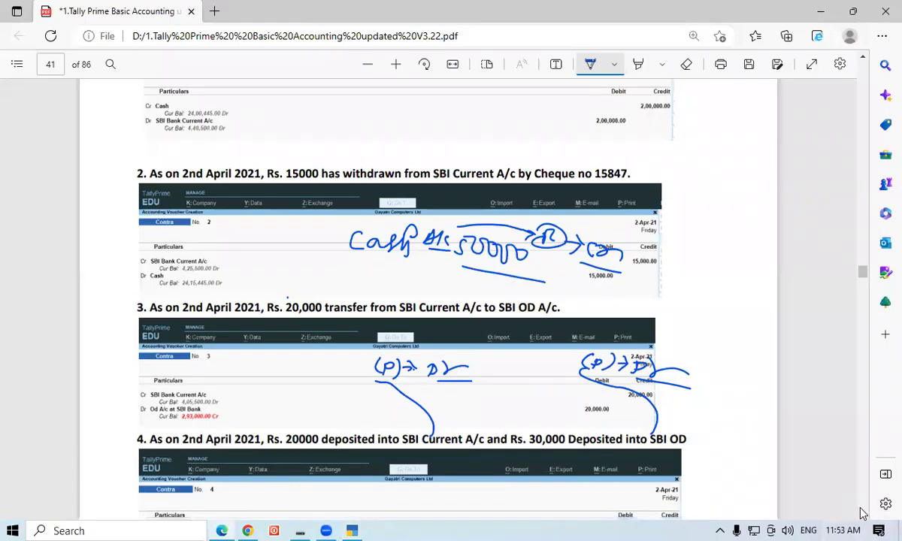
pyautogui.scroll(-5, 860, 510)
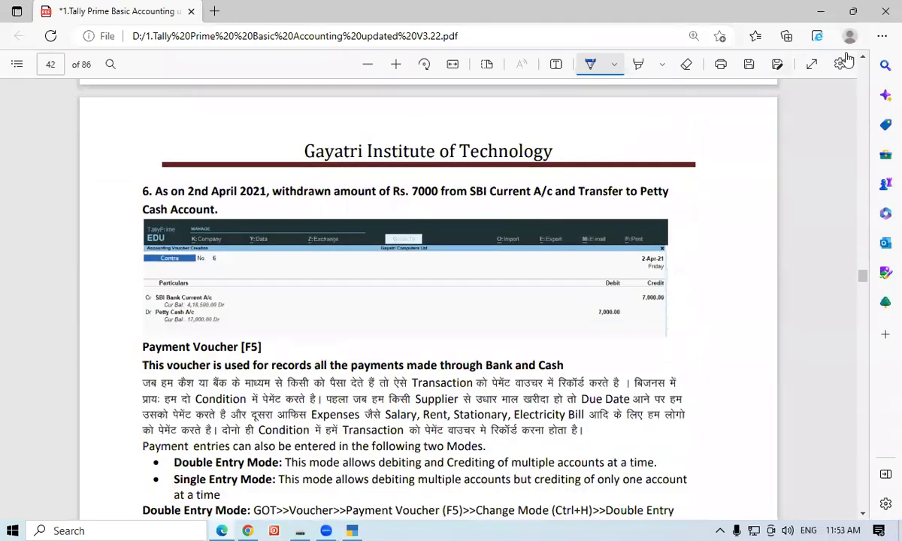
pyautogui.scroll(1, 861, 58)
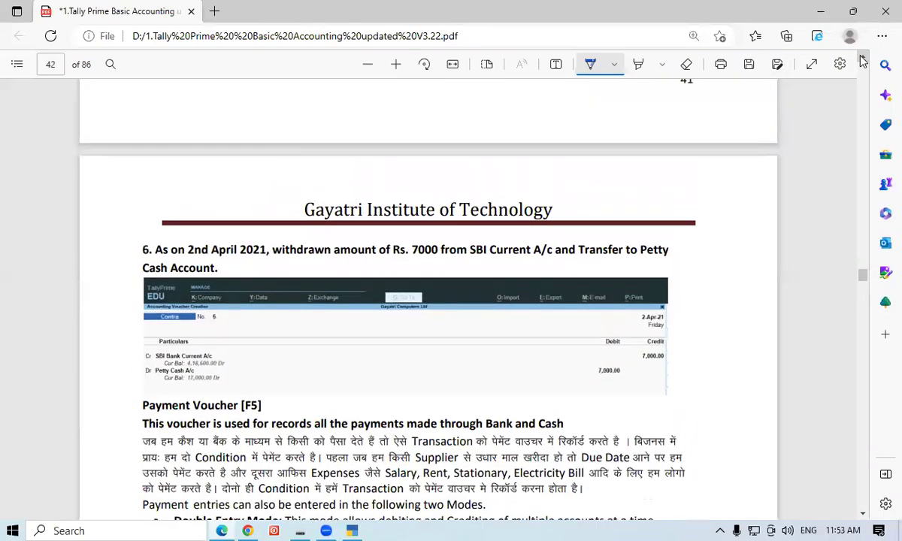
pyautogui.scroll(1, 863, 62)
pyautogui.scroll(1, 866, 56)
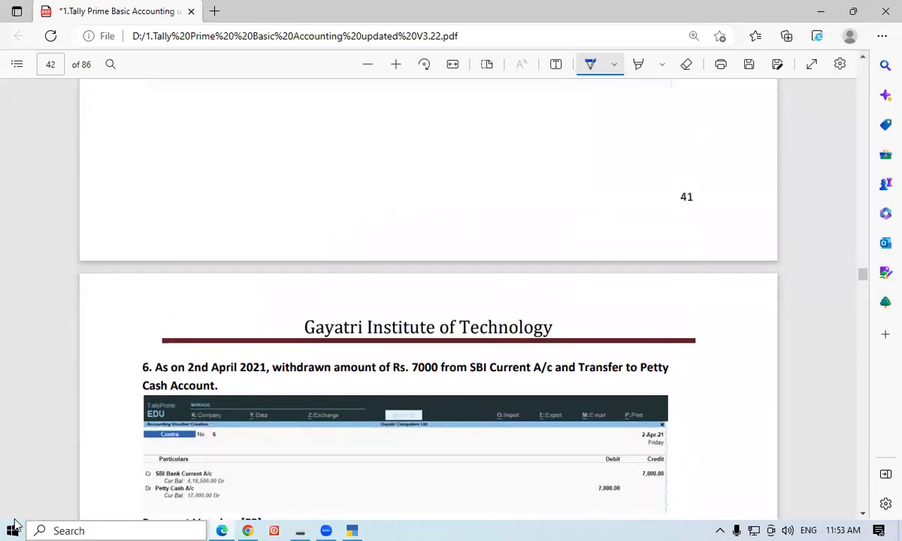